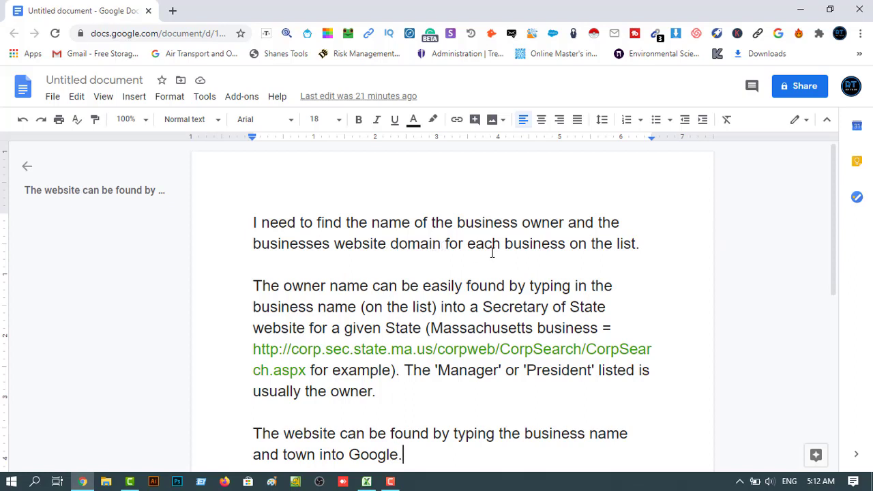
Switch to the Excel workbook Upworks List 73020 and look through the rows of the business list.
{"action": "left_click", "coordinate": [364, 480]}
{"action": "scroll", "coordinate": [322, 351], "scroll_direction": "down", "scroll_amount": 13}
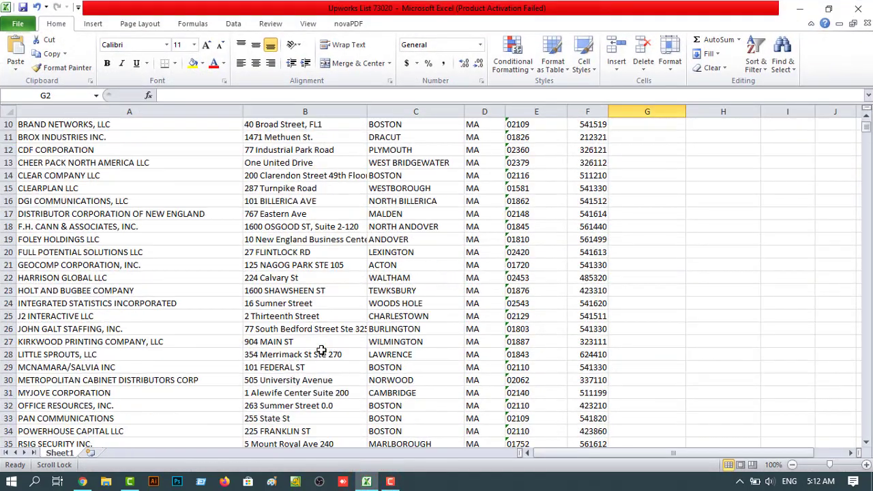
{"action": "scroll", "coordinate": [323, 351], "scroll_direction": "down", "scroll_amount": 20}
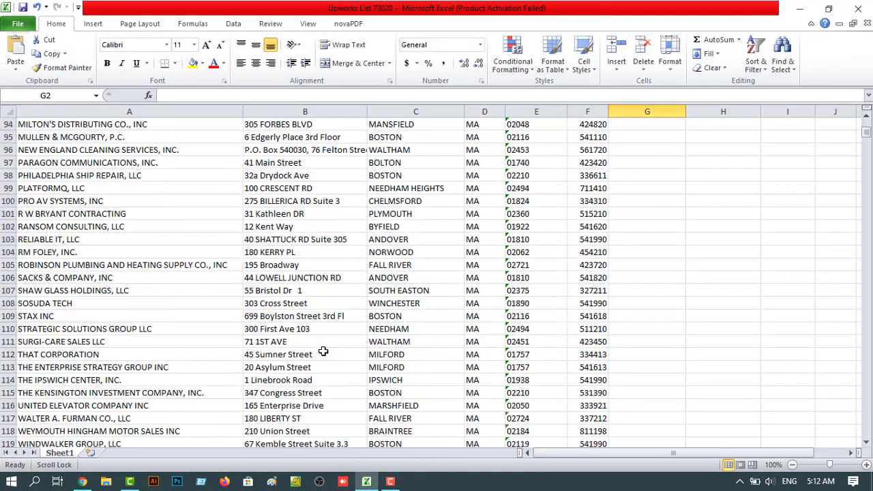
{"action": "scroll", "coordinate": [323, 351], "scroll_direction": "down", "scroll_amount": 15}
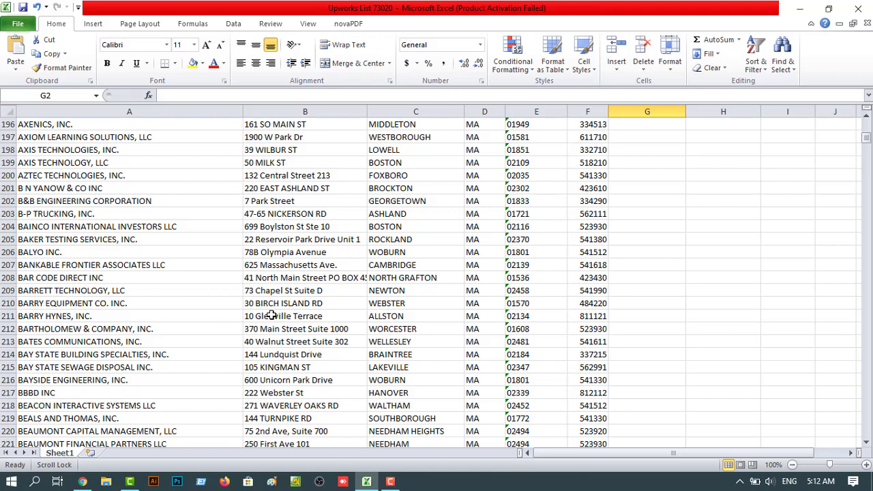
Switch back to the Google Docs brief and copy the Massachusetts corporation search web address.
{"action": "key", "text": "alt+Tab"}
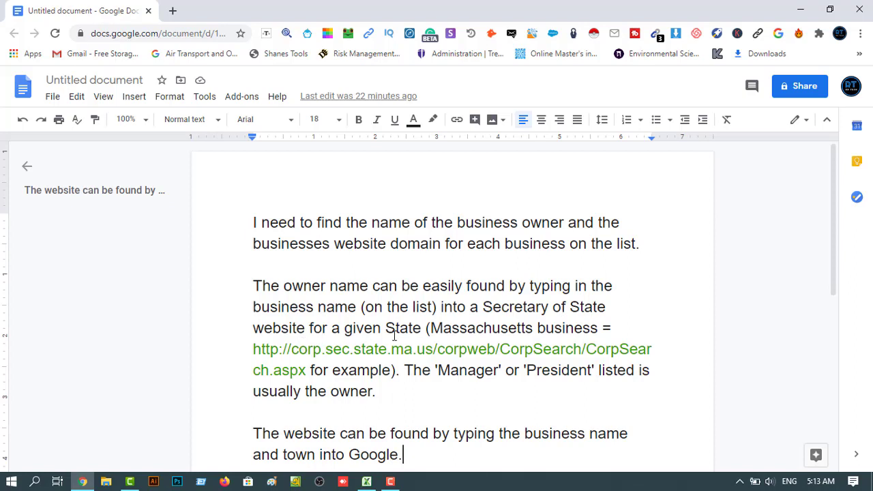
{"action": "left_click_drag", "start_coordinate": [304, 372], "coordinate": [256, 353]}
{"action": "key", "text": "ctrl+c"}
{"action": "right_click", "coordinate": [261, 351]}
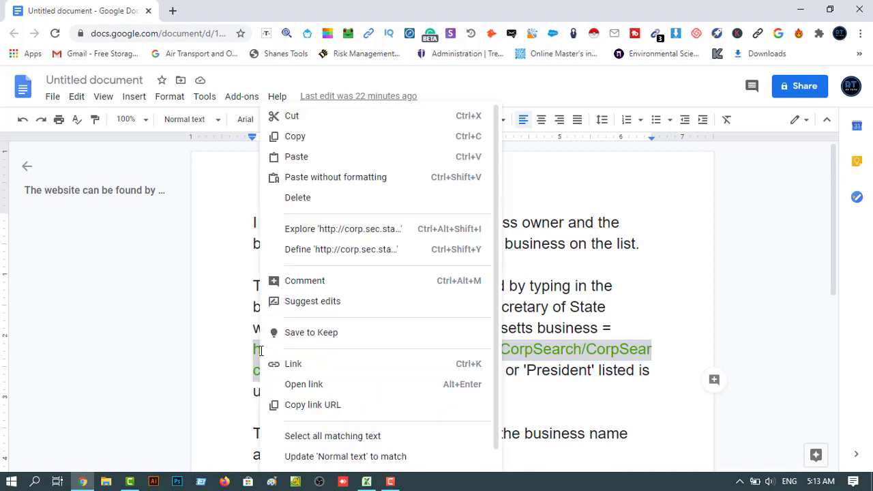
{"action": "left_click", "coordinate": [292, 139]}
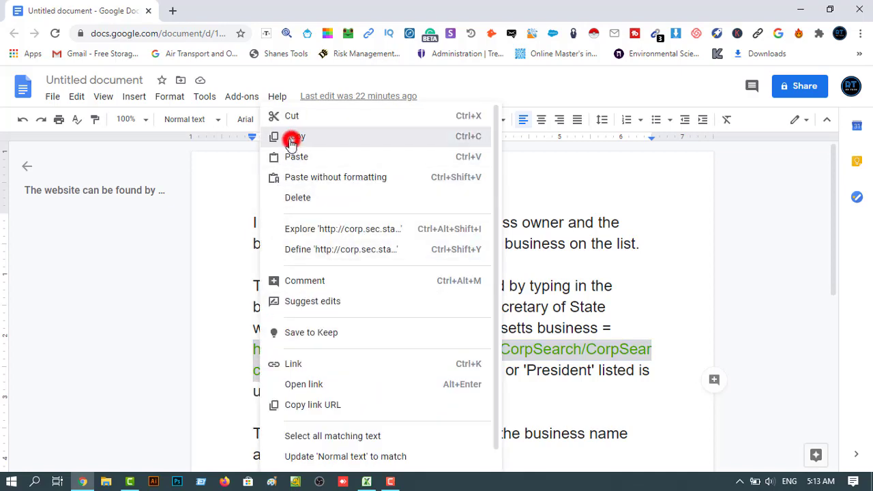
Open the copied corp.sec.state.ma.us CorpSearch address in a new browser tab.
{"action": "left_click", "coordinate": [172, 10]}
{"action": "right_click", "coordinate": [97, 32]}
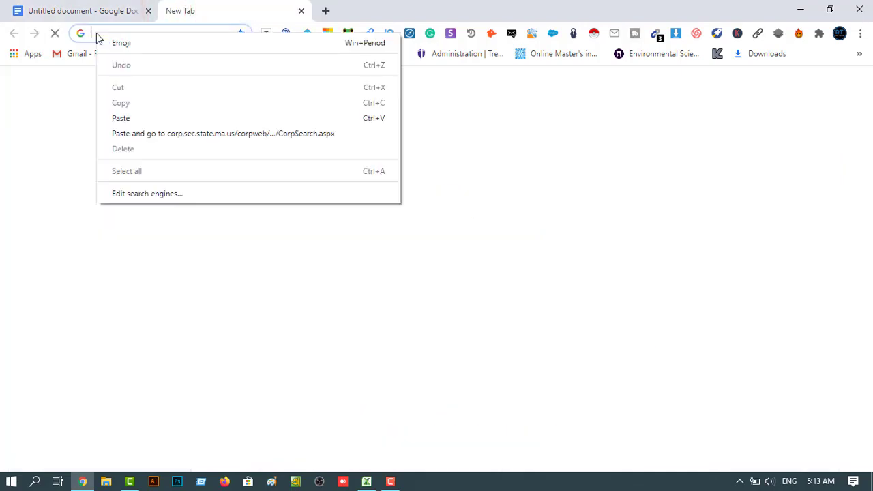
{"action": "left_click", "coordinate": [132, 120]}
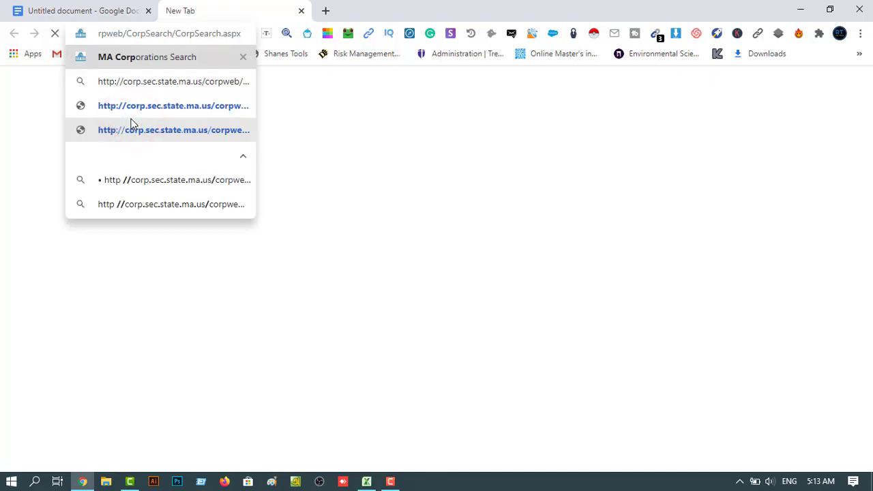
{"action": "key", "text": "Return"}
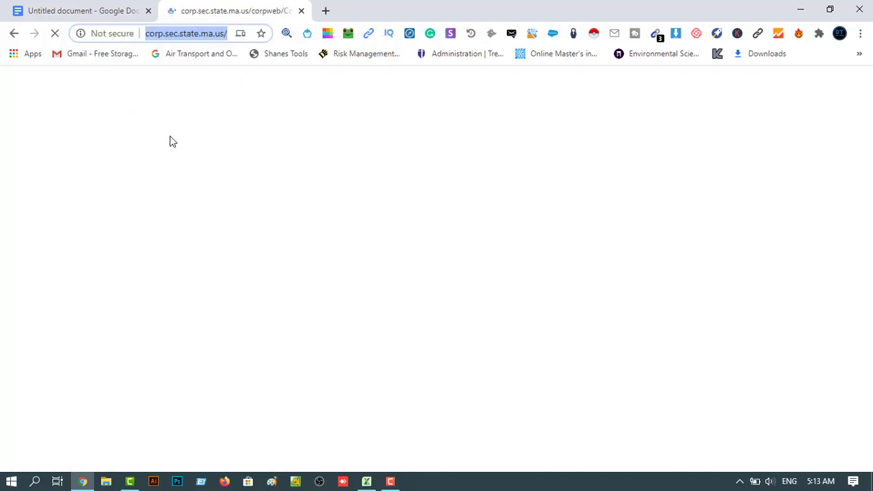
Reread the owner and website search instructions in the Google Docs brief, and return to the first row of the Excel list.
{"action": "left_click", "coordinate": [85, 10]}
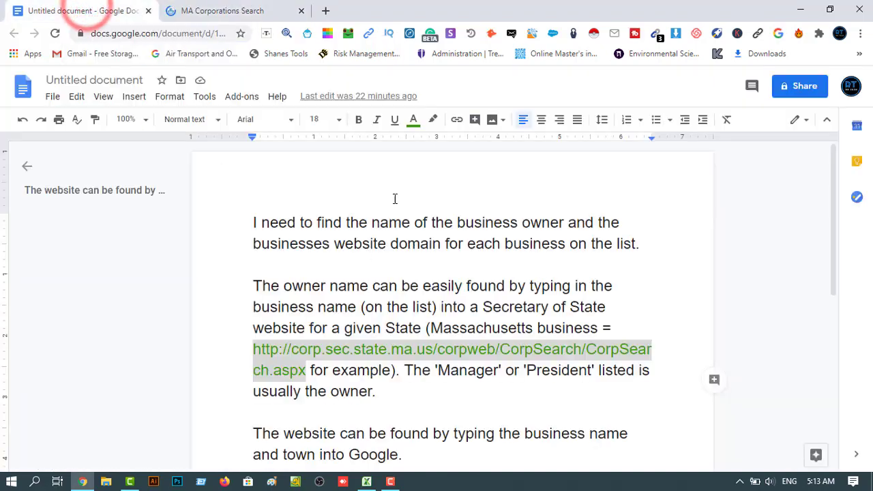
{"action": "scroll", "coordinate": [384, 323], "scroll_direction": "down", "scroll_amount": 1}
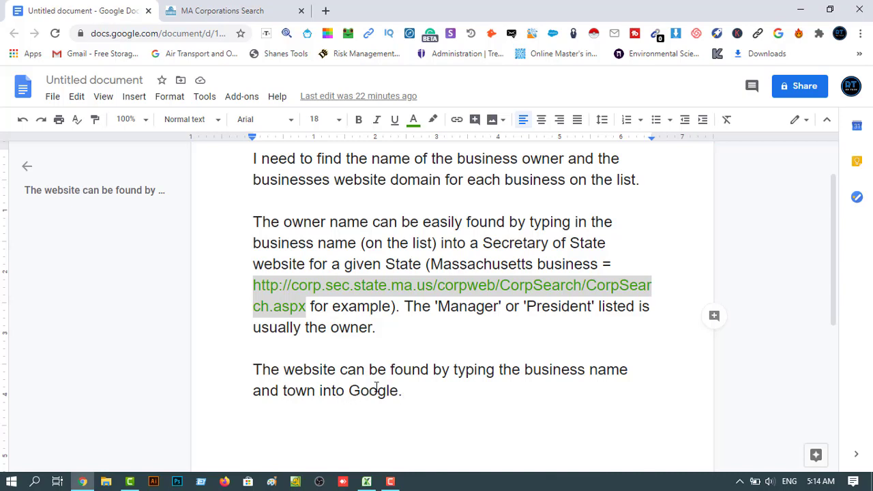
{"action": "left_click", "coordinate": [367, 482]}
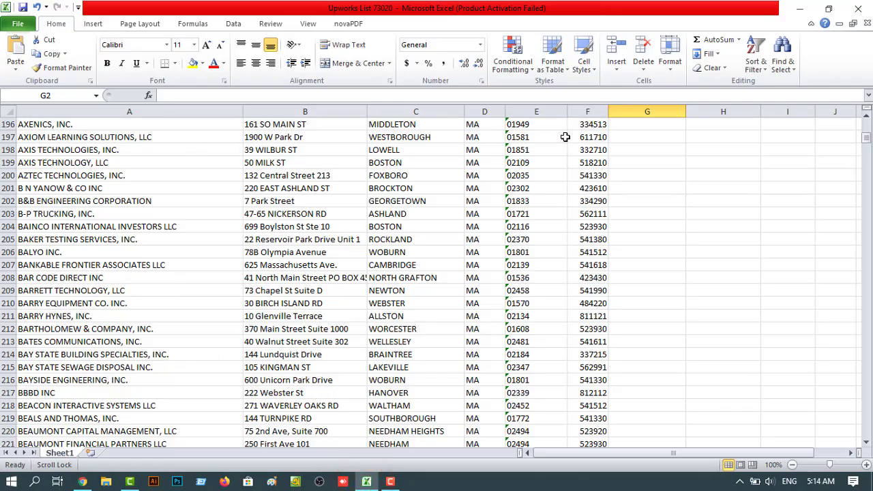
{"action": "scroll", "coordinate": [599, 222], "scroll_direction": "up", "scroll_amount": 10}
{"action": "scroll", "coordinate": [565, 239], "scroll_direction": "up", "scroll_amount": 20}
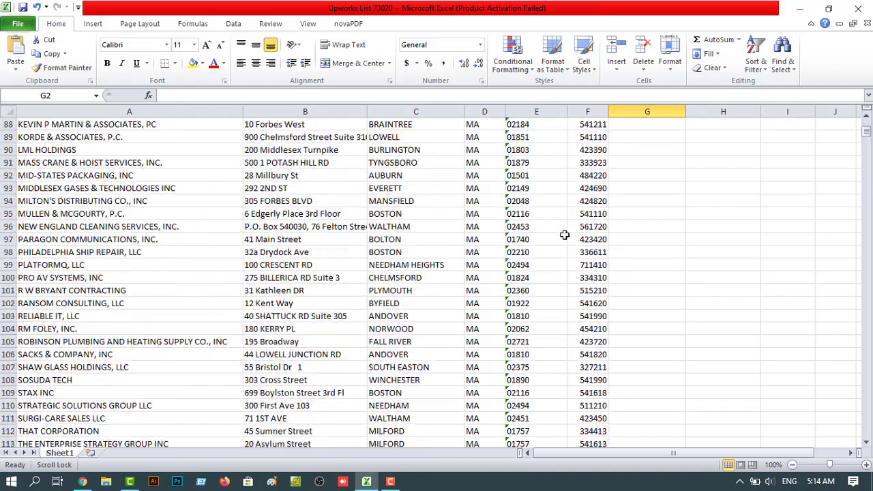
{"action": "scroll", "coordinate": [564, 239], "scroll_direction": "up", "scroll_amount": 10}
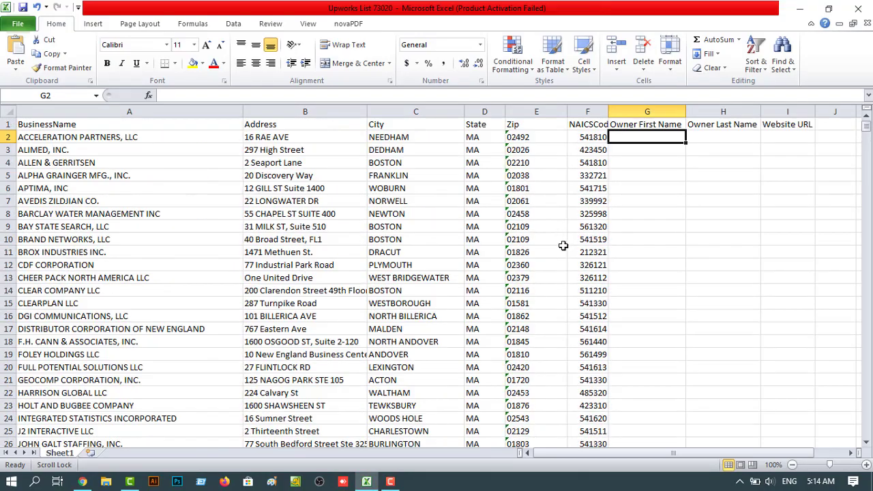
Examine the Owner First Name, Owner Last Name and Website URL columns in the first business's row.
{"action": "left_click", "coordinate": [636, 124]}
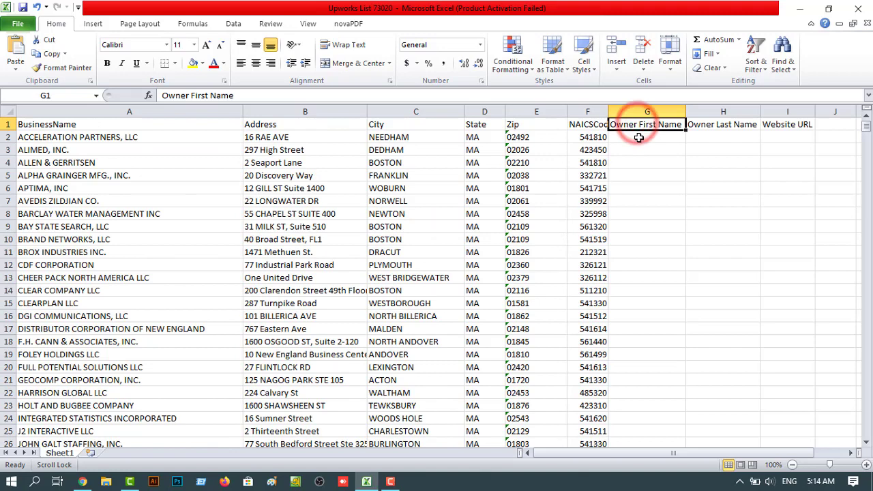
{"action": "left_click", "coordinate": [715, 137]}
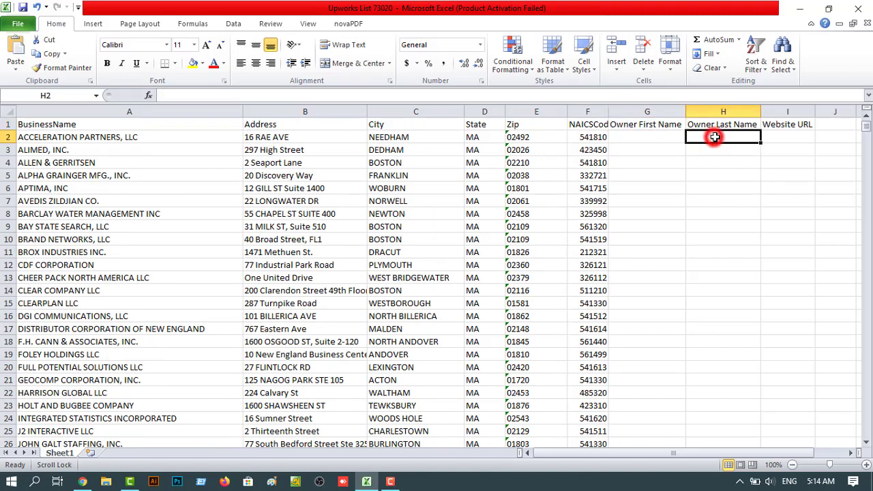
{"action": "double_click", "coordinate": [781, 137]}
{"action": "double_click", "coordinate": [653, 137]}
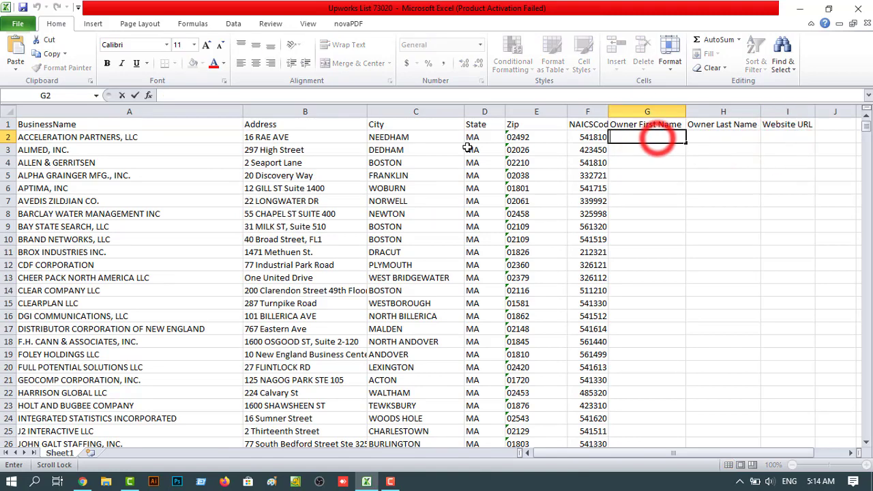
Review the column headers BusinessName, Address, City, State, Zip and NAICSCode.
{"action": "left_click", "coordinate": [57, 124]}
{"action": "left_click", "coordinate": [266, 124]}
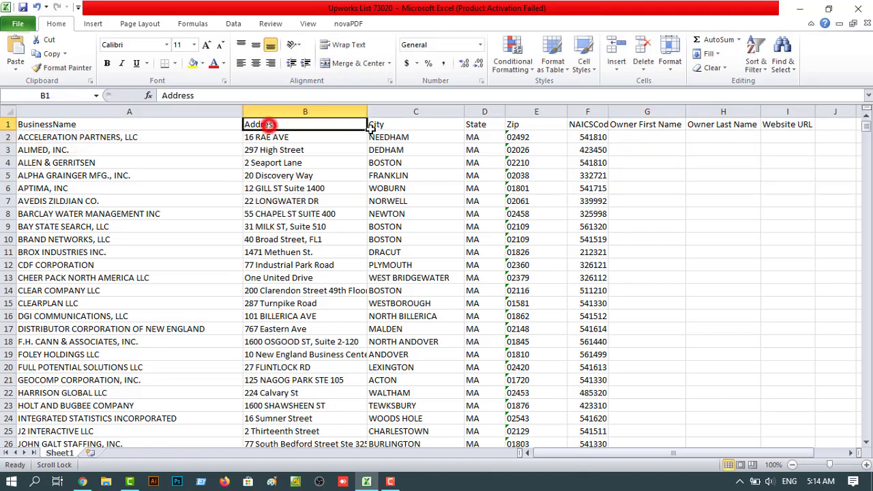
{"action": "left_click", "coordinate": [386, 124]}
{"action": "left_click", "coordinate": [485, 125]}
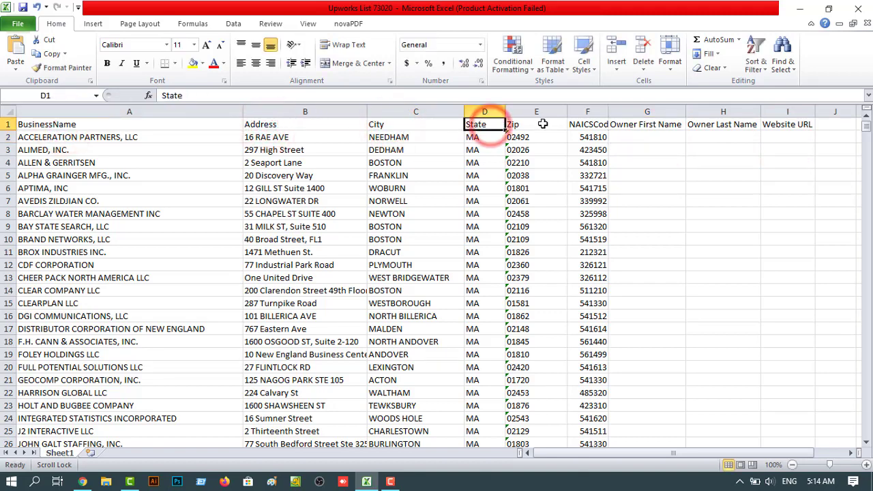
{"action": "left_click", "coordinate": [537, 124]}
{"action": "double_click", "coordinate": [585, 124]}
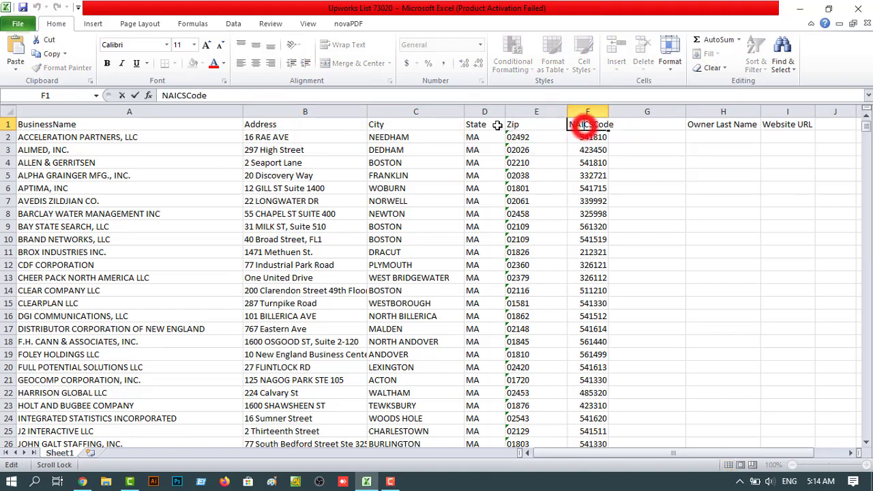
Review the headers and blank cells of the owner name and Website URL columns that need data.
{"action": "left_click", "coordinate": [659, 142]}
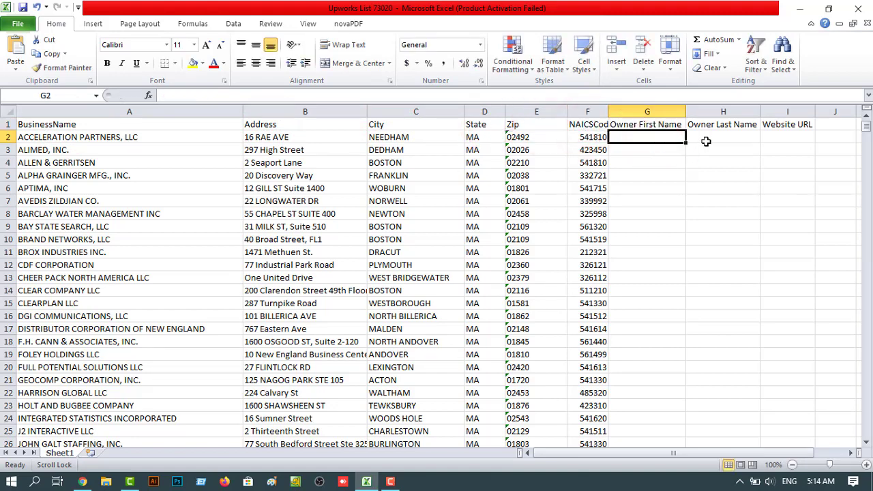
{"action": "left_click", "coordinate": [718, 141]}
{"action": "left_click", "coordinate": [781, 140]}
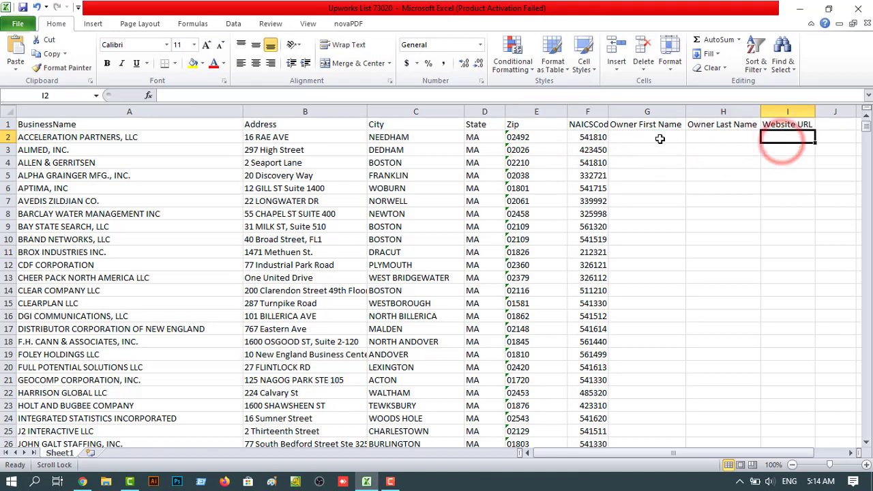
{"action": "left_click", "coordinate": [660, 139]}
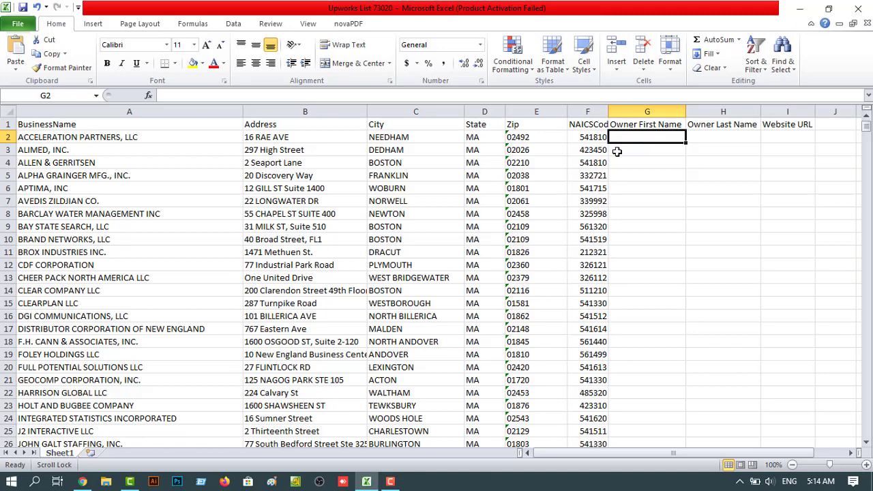
{"action": "double_click", "coordinate": [632, 123]}
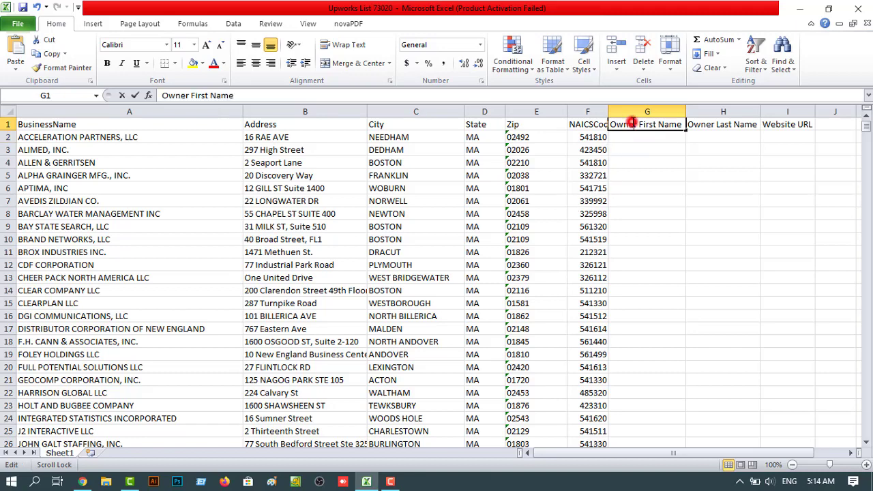
{"action": "left_click", "coordinate": [719, 126]}
{"action": "left_click", "coordinate": [789, 125]}
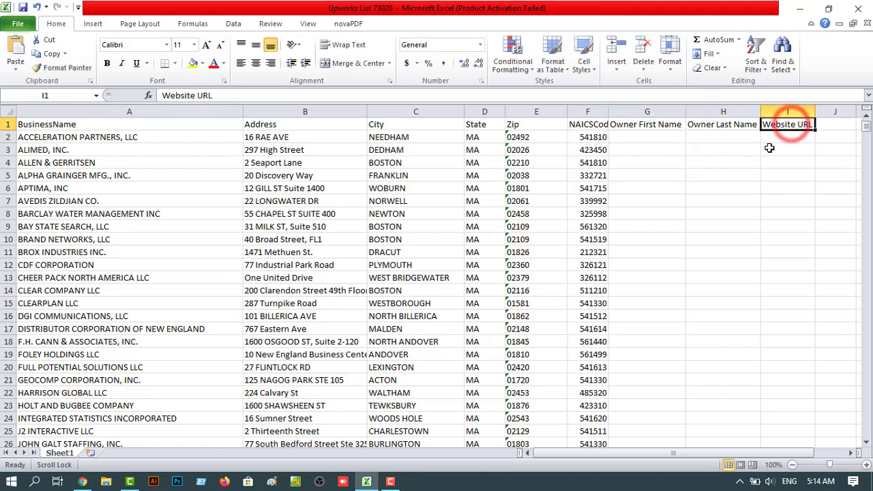
{"action": "left_click", "coordinate": [647, 138]}
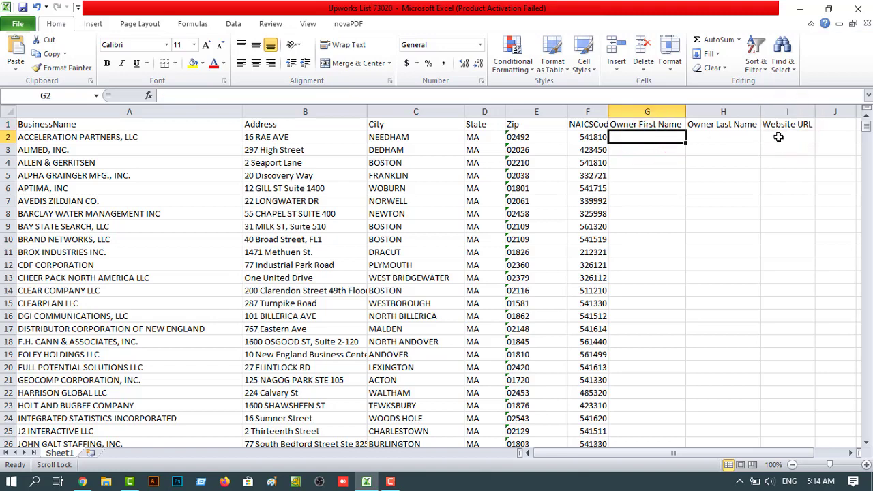
{"action": "left_click", "coordinate": [780, 138]}
{"action": "left_click", "coordinate": [658, 150]}
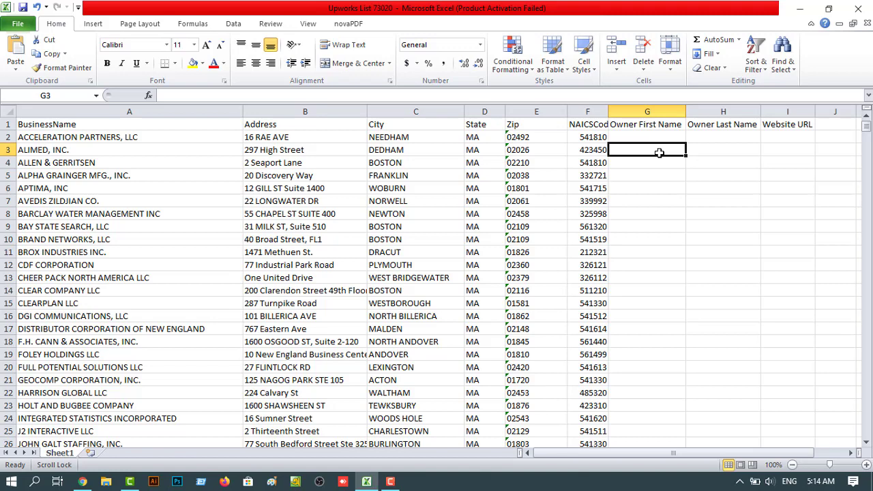
Check the website search instruction in the Google Docs brief against the first business's name, address and city in Excel.
{"action": "left_click", "coordinate": [82, 481]}
{"action": "scroll", "coordinate": [456, 343], "scroll_direction": "down", "scroll_amount": 1}
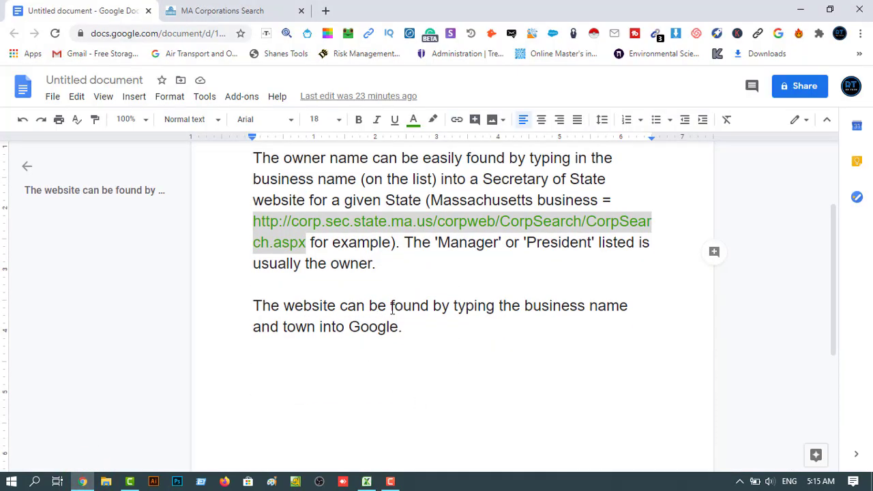
{"action": "left_click", "coordinate": [366, 481]}
{"action": "left_click", "coordinate": [70, 140]}
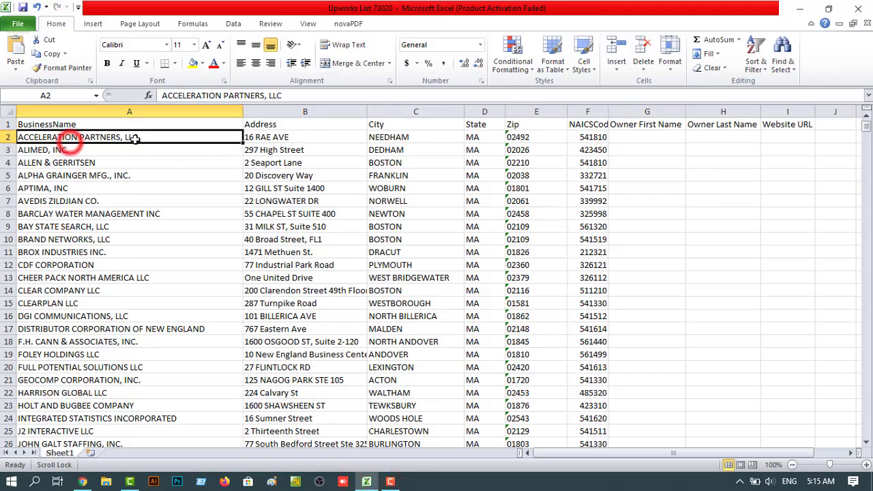
{"action": "left_click", "coordinate": [290, 138]}
{"action": "left_click", "coordinate": [413, 138]}
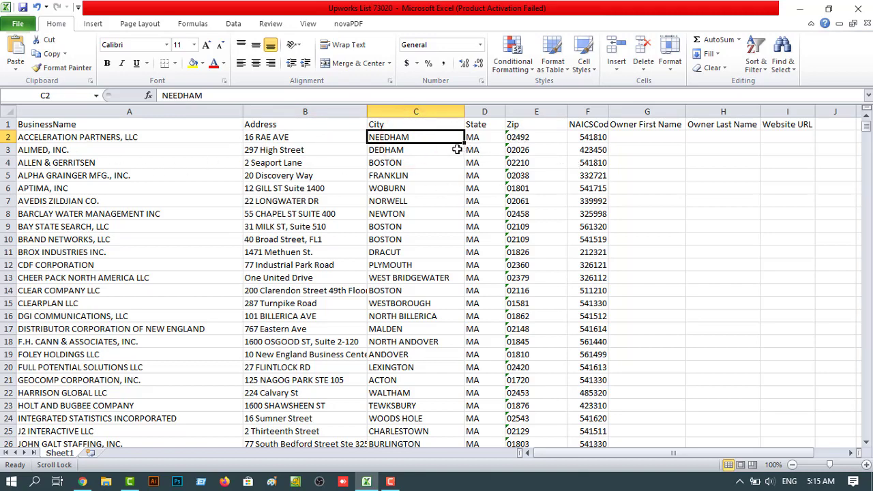
{"action": "left_click", "coordinate": [658, 138]}
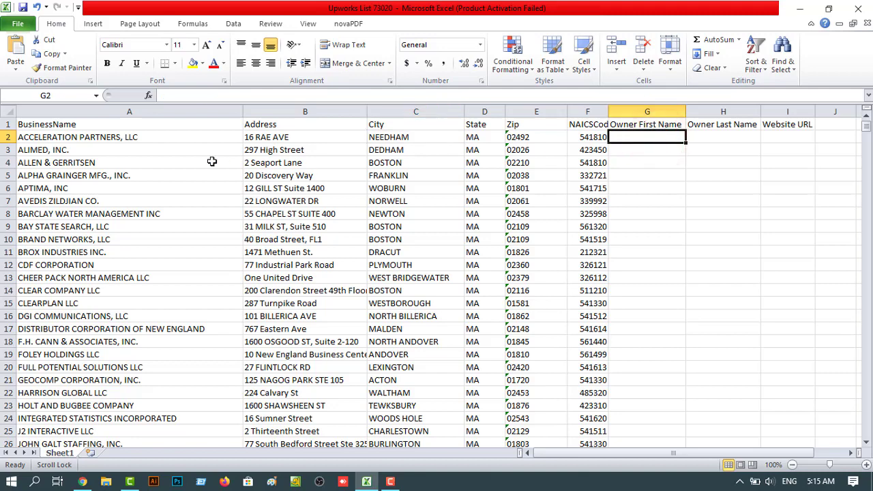
Copy the first business's details from BusinessName through Zip (A2:E2) and switch to Chrome.
{"action": "left_click", "coordinate": [105, 139]}
{"action": "key", "text": "shift+Right"}
{"action": "key", "text": "shift+Right"}
{"action": "key", "text": "shift+Right"}
{"action": "key", "text": "shift+Right"}
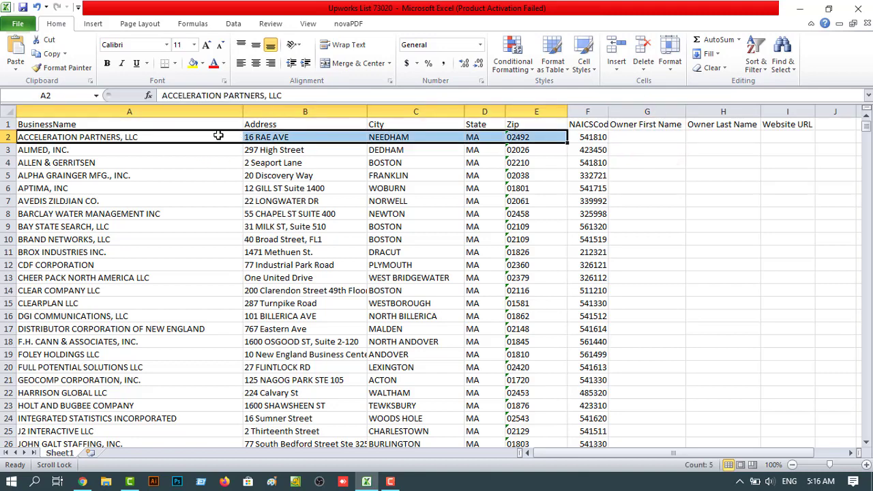
{"action": "right_click", "coordinate": [218, 136]}
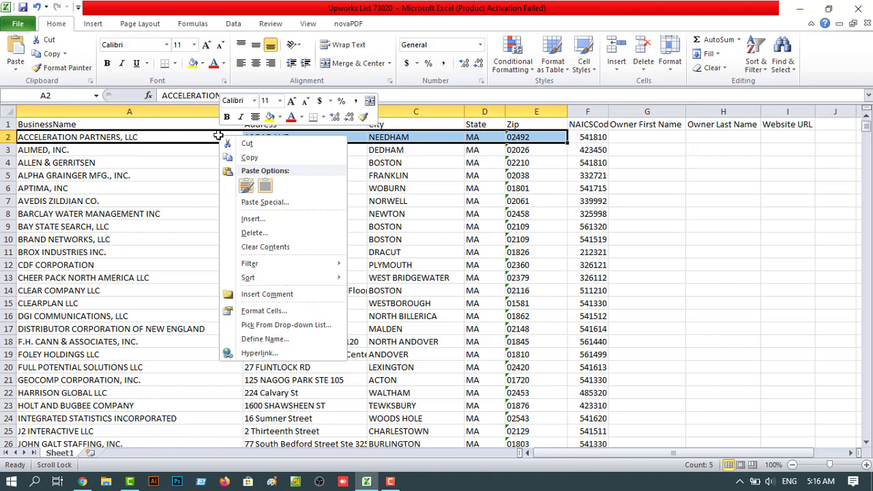
{"action": "left_click", "coordinate": [250, 158]}
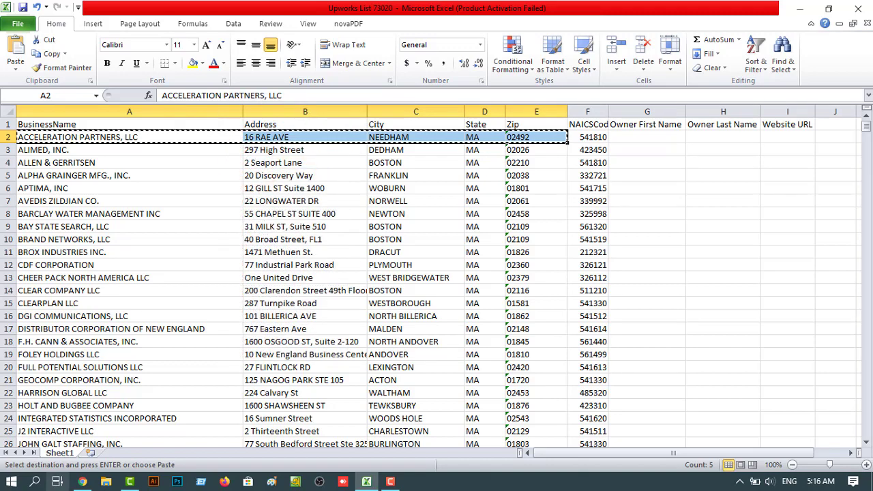
{"action": "left_click", "coordinate": [90, 481]}
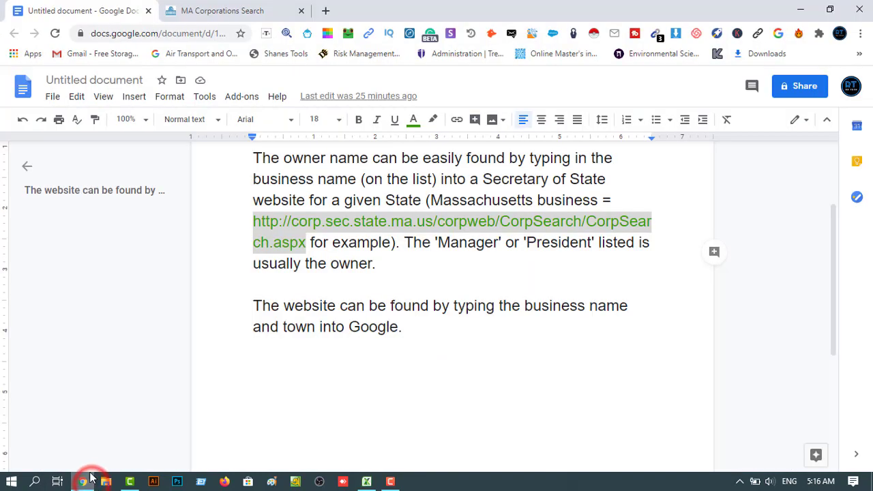
Search Google in a new tab for the copied name and full address of ACCELERATION PARTNERS, LLC.
{"action": "scroll", "coordinate": [421, 315], "scroll_direction": "up", "scroll_amount": 2}
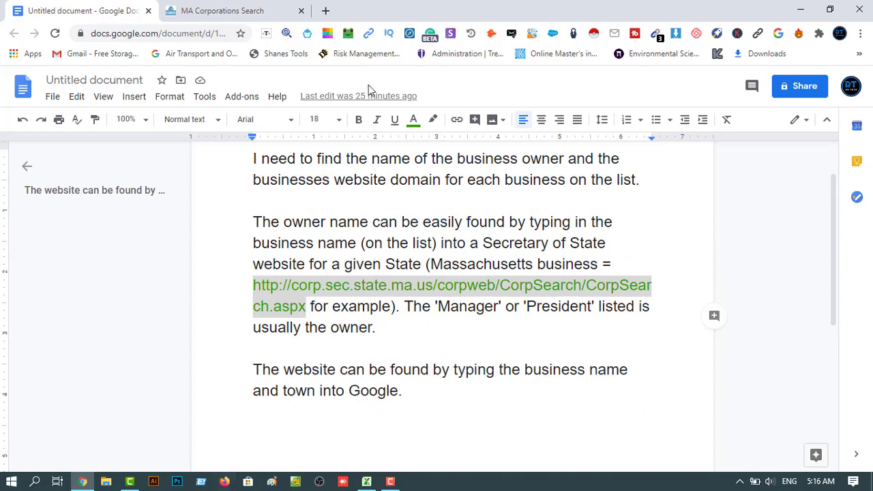
{"action": "left_click", "coordinate": [327, 13]}
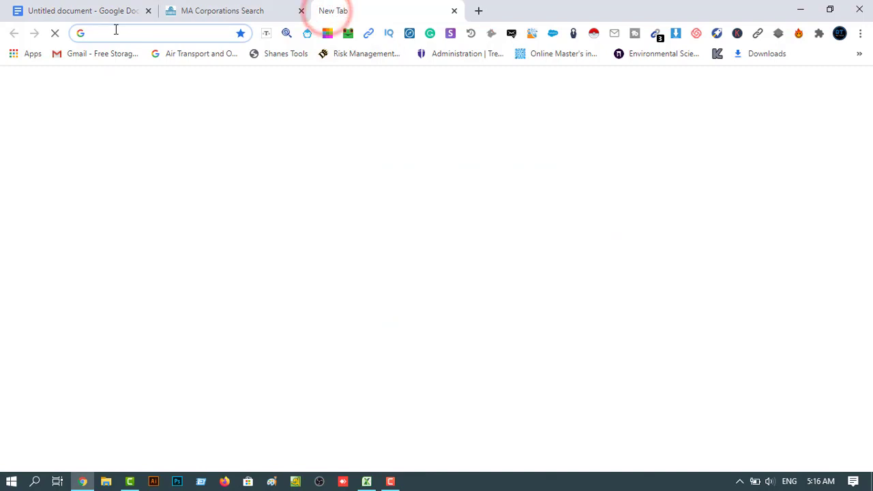
{"action": "right_click", "coordinate": [115, 29]}
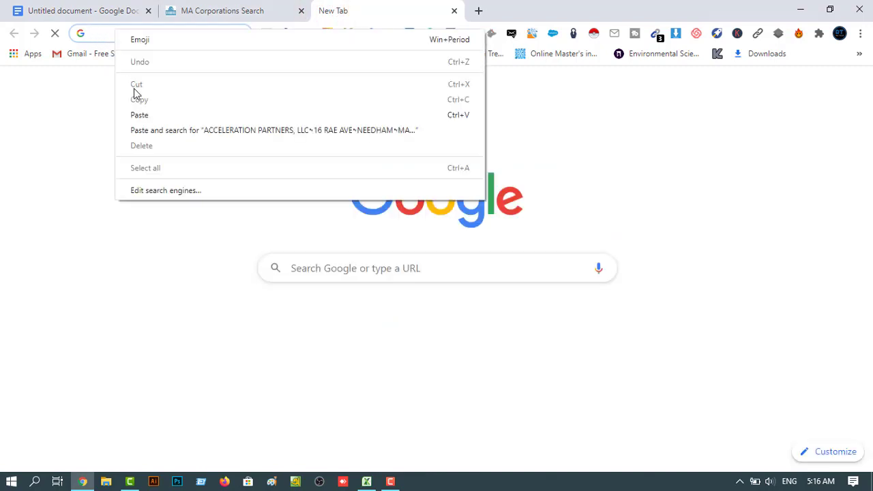
{"action": "left_click", "coordinate": [141, 114]}
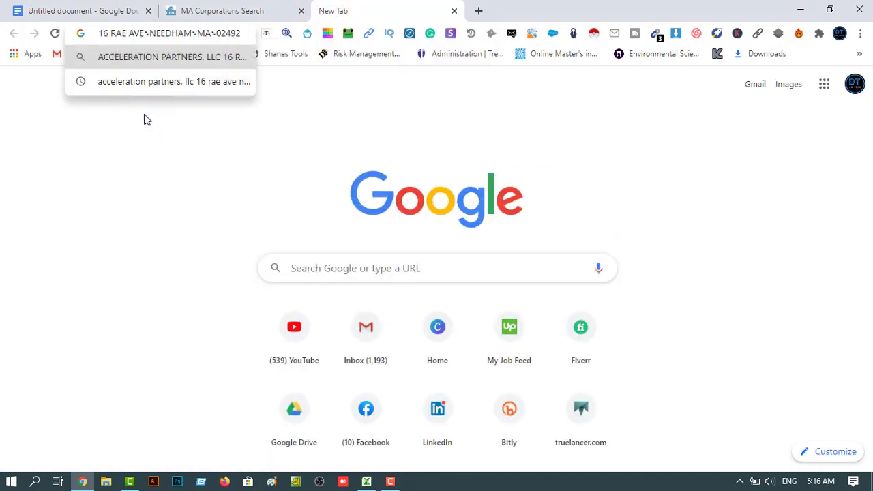
{"action": "key", "text": "Return"}
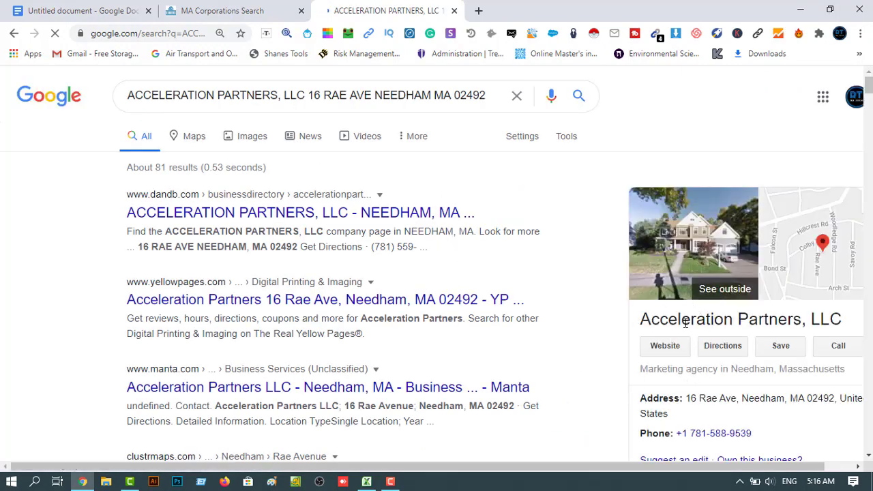
Open the Acceleration Partners website from its Google business listing and copy the site's full URL.
{"action": "left_click", "coordinate": [665, 351]}
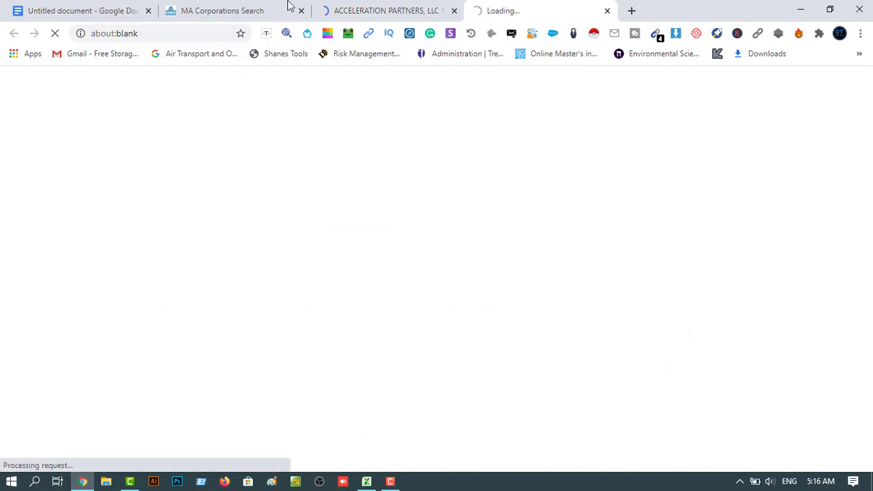
{"action": "left_click", "coordinate": [191, 32]}
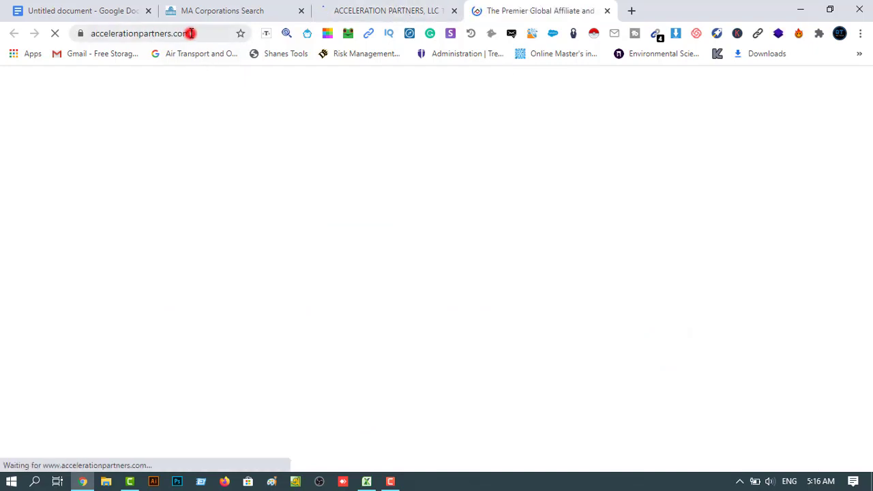
{"action": "left_click", "coordinate": [134, 35]}
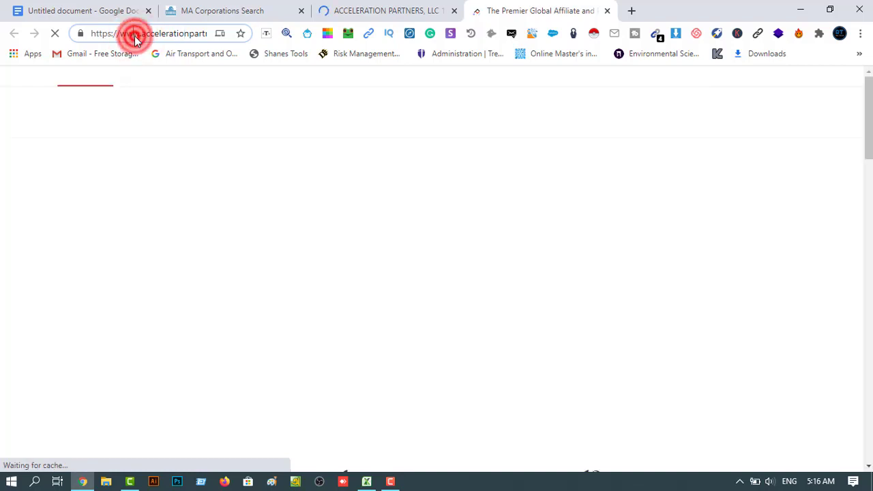
{"action": "double_click", "coordinate": [135, 36]}
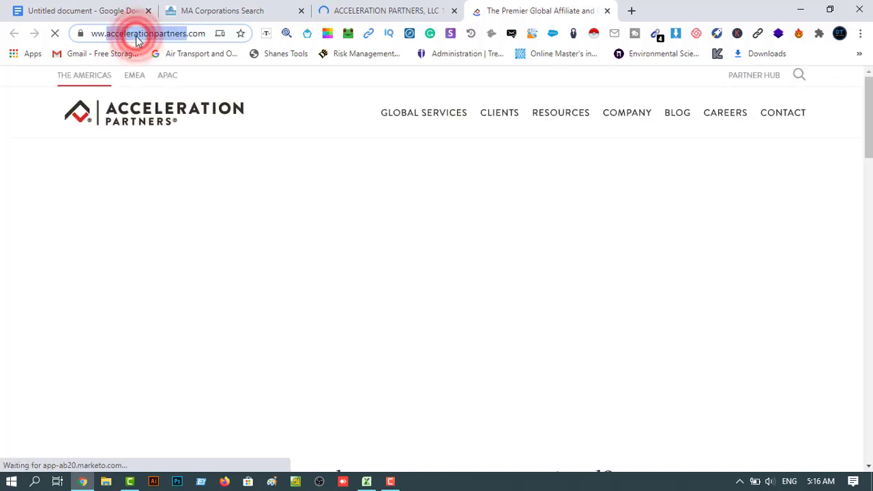
{"action": "right_click", "coordinate": [136, 40]}
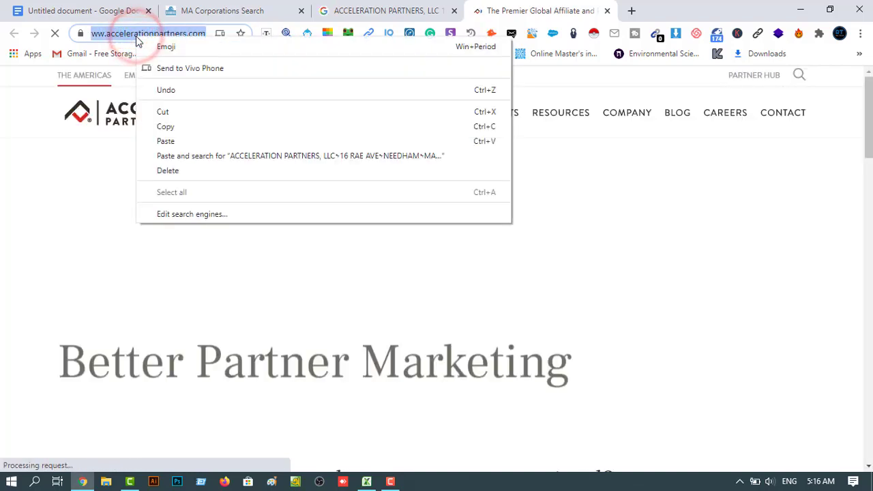
{"action": "left_click", "coordinate": [165, 129]}
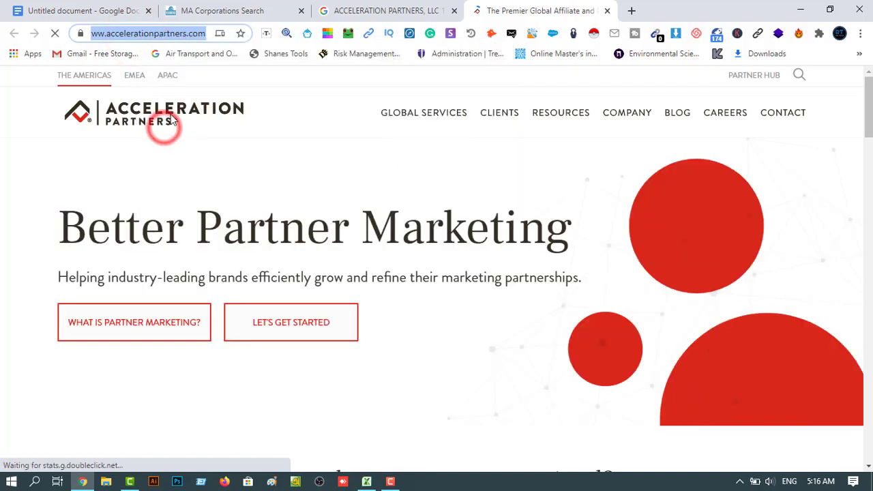
{"action": "left_click", "coordinate": [367, 482]}
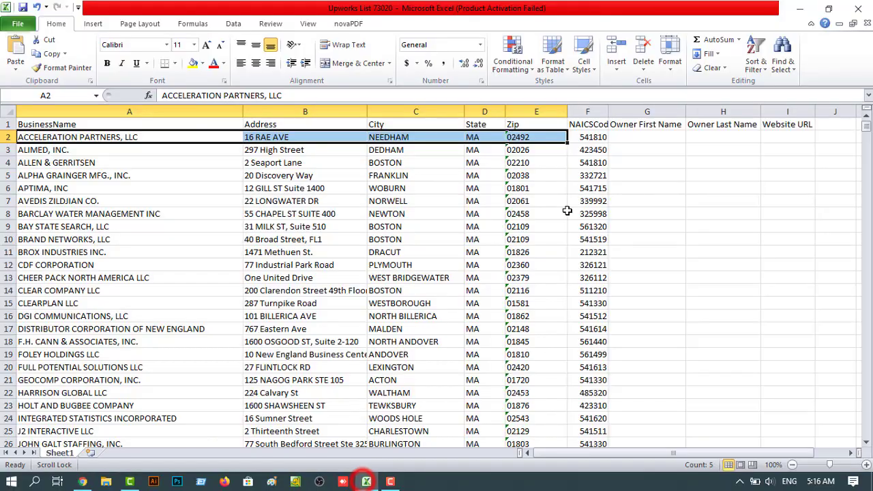
{"action": "double_click", "coordinate": [787, 137]}
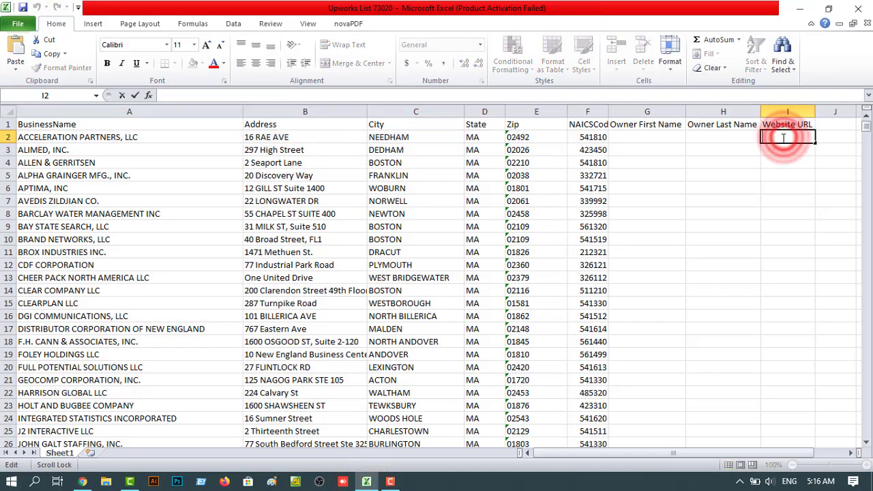
{"action": "right_click", "coordinate": [783, 144]}
{"action": "left_click", "coordinate": [682, 190]}
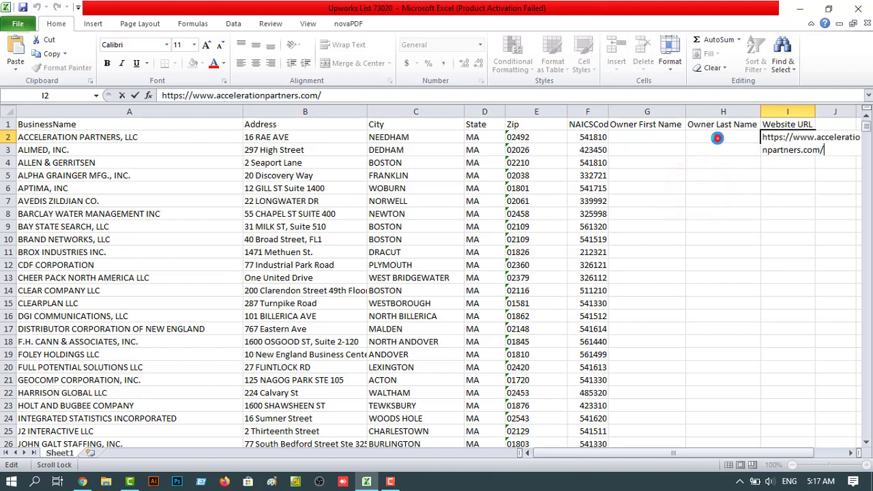
{"action": "left_click", "coordinate": [717, 138]}
{"action": "left_click", "coordinate": [651, 136]}
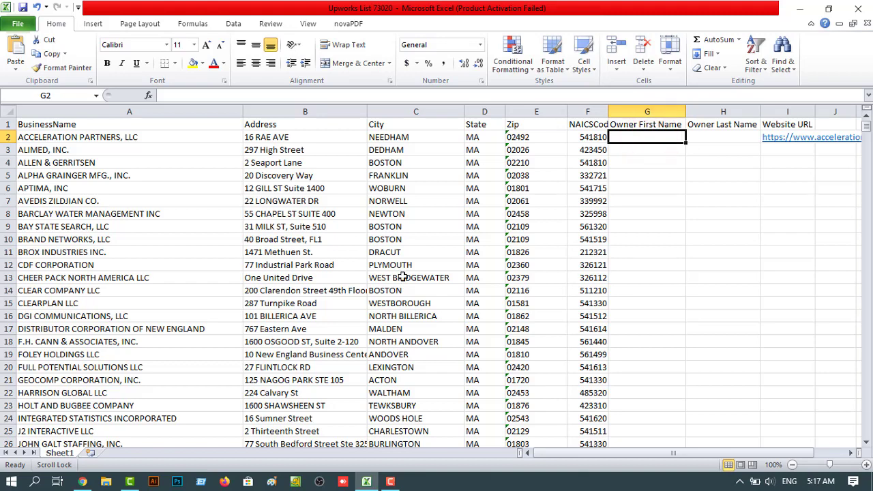
Return to the company's website in Chrome and open its Leadership page at the Founder and CEO entry.
{"action": "left_click", "coordinate": [82, 481]}
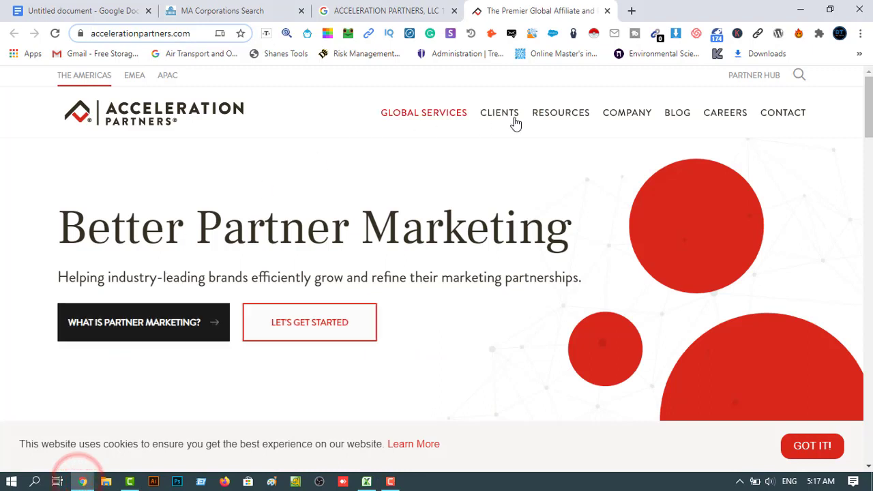
{"action": "mouse_move", "coordinate": [640, 130]}
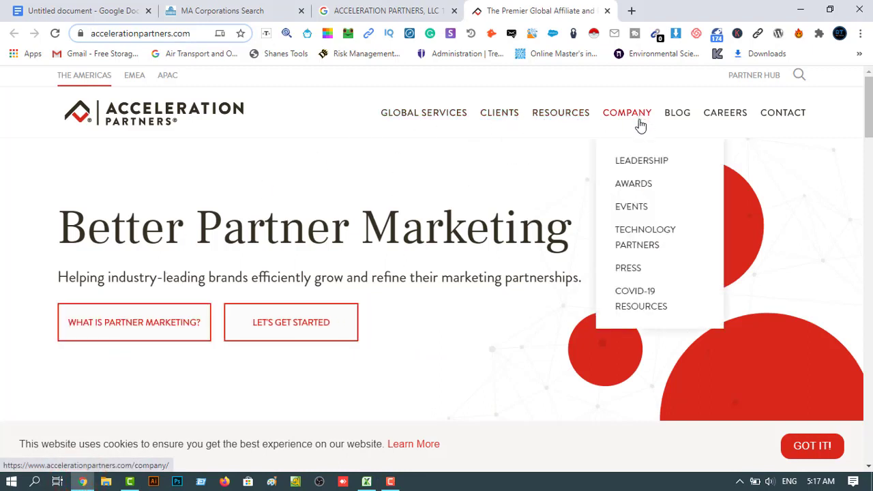
{"action": "mouse_move", "coordinate": [646, 166]}
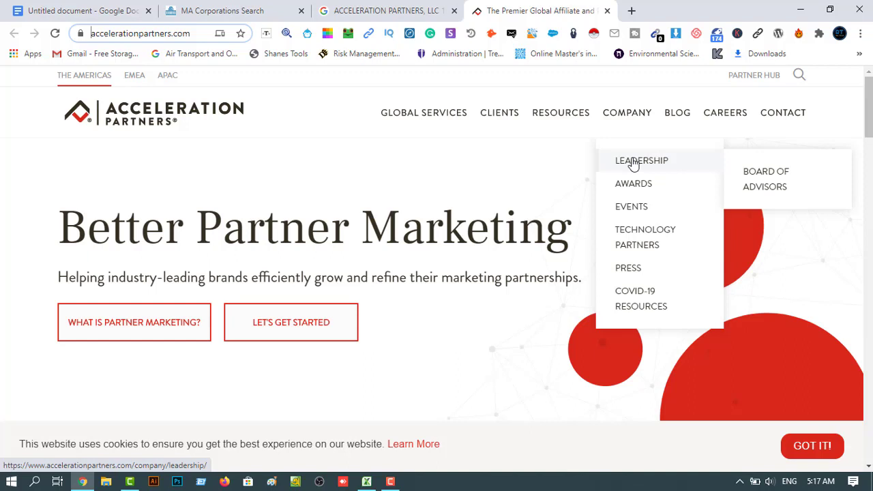
{"action": "left_click", "coordinate": [633, 164]}
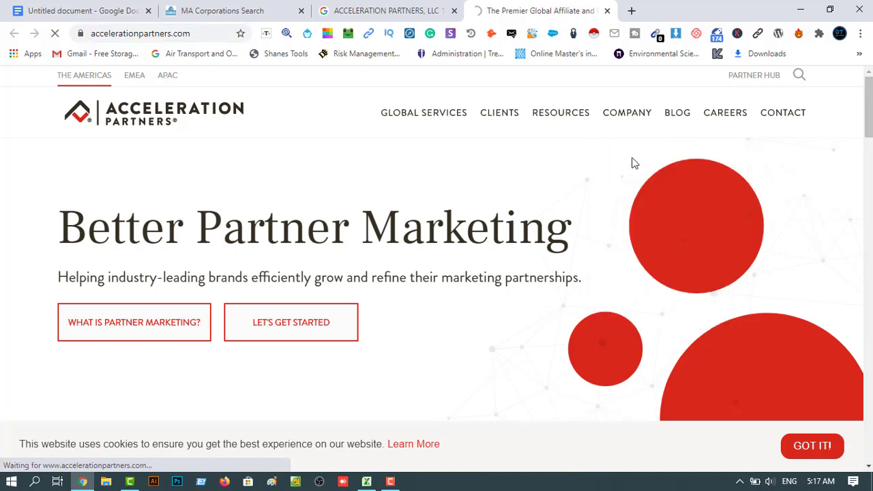
{"action": "scroll", "coordinate": [571, 245], "scroll_direction": "down", "scroll_amount": 1}
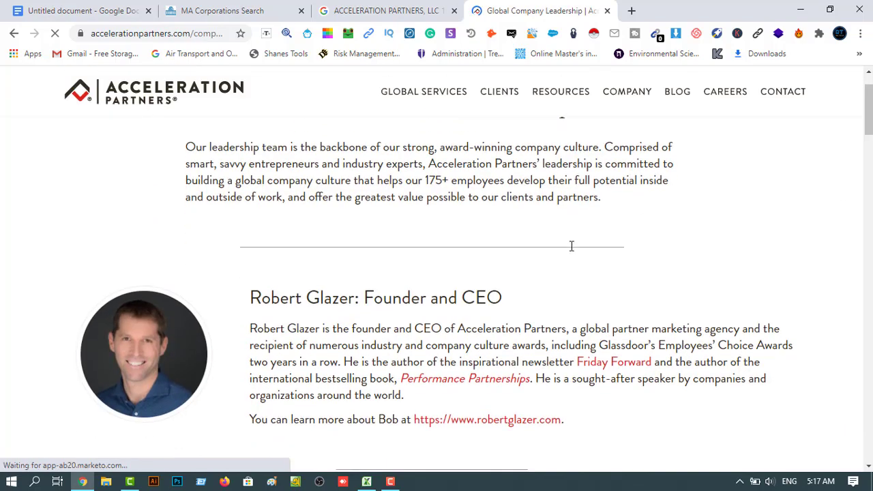
Copy the Founder and CEO's full name from the page and paste it into Excel's Owner First Name cell (G2).
{"action": "triple_click", "coordinate": [357, 298]}
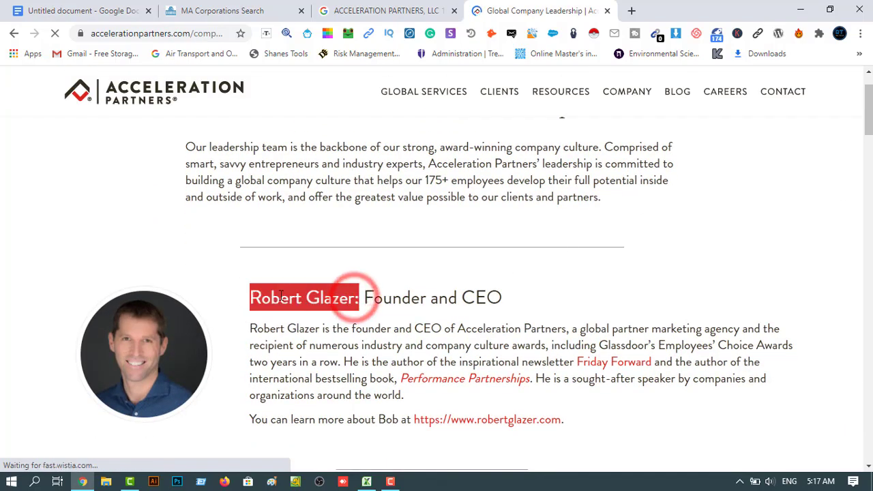
{"action": "right_click", "coordinate": [332, 298]}
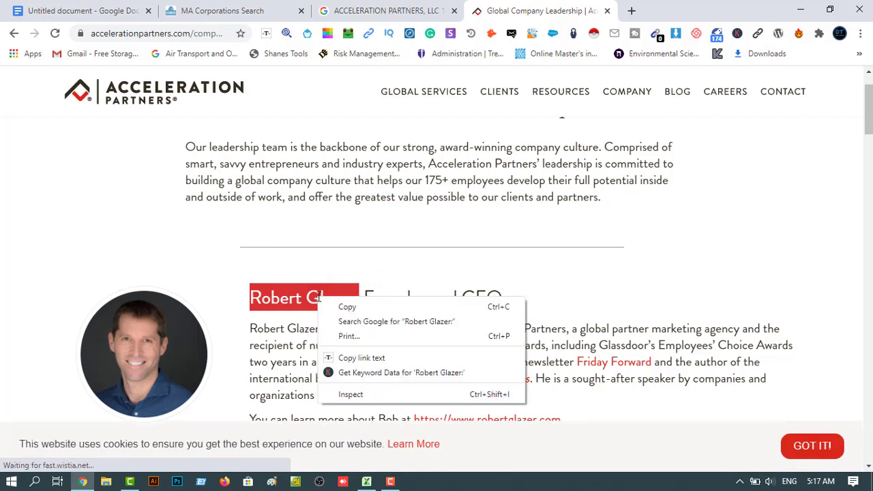
{"action": "left_click", "coordinate": [332, 305]}
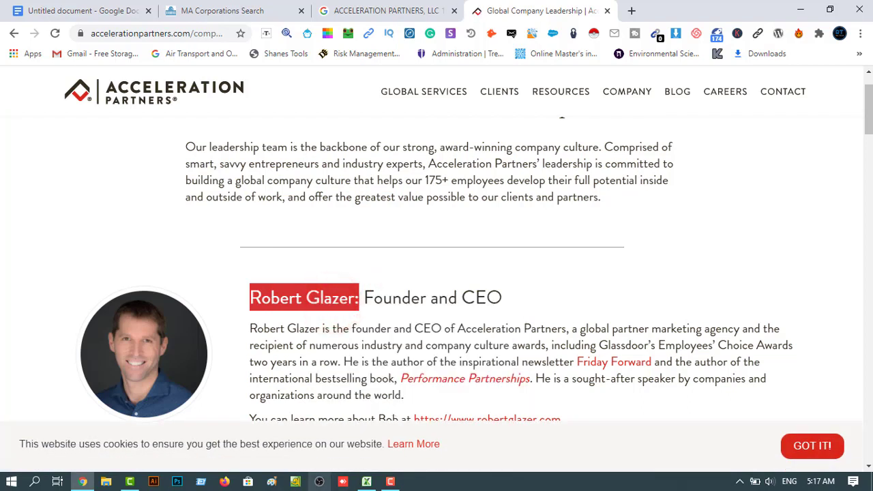
{"action": "left_click", "coordinate": [366, 482]}
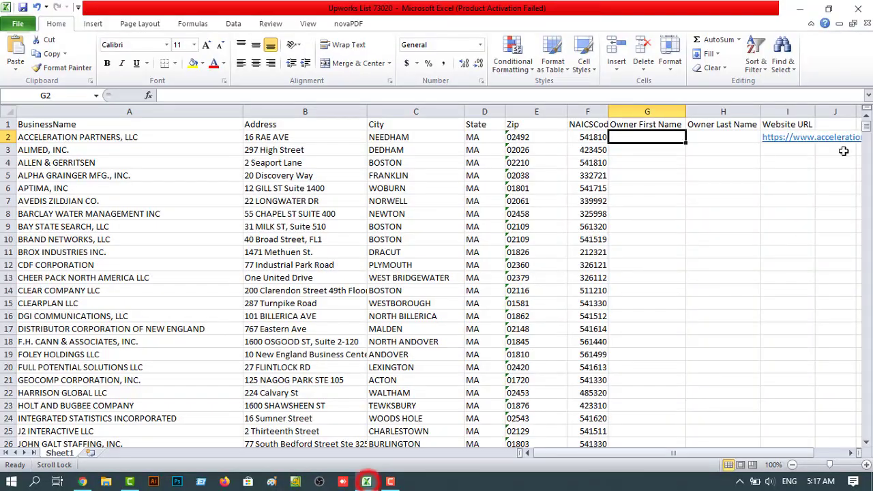
{"action": "double_click", "coordinate": [653, 136]}
{"action": "right_click", "coordinate": [652, 136]}
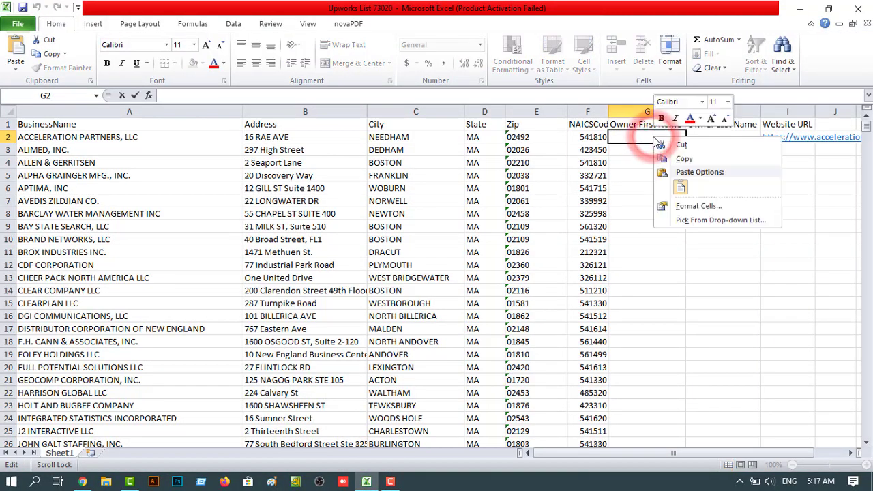
{"action": "left_click", "coordinate": [682, 185]}
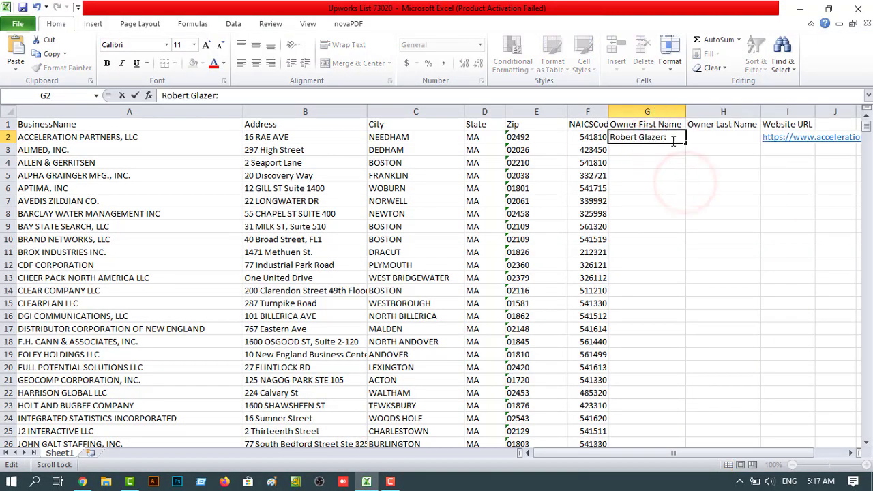
Cut the owner's last name out of G2 and paste it into the Owner Last Name cell (H2).
{"action": "left_click_drag", "start_coordinate": [668, 137], "coordinate": [649, 137]}
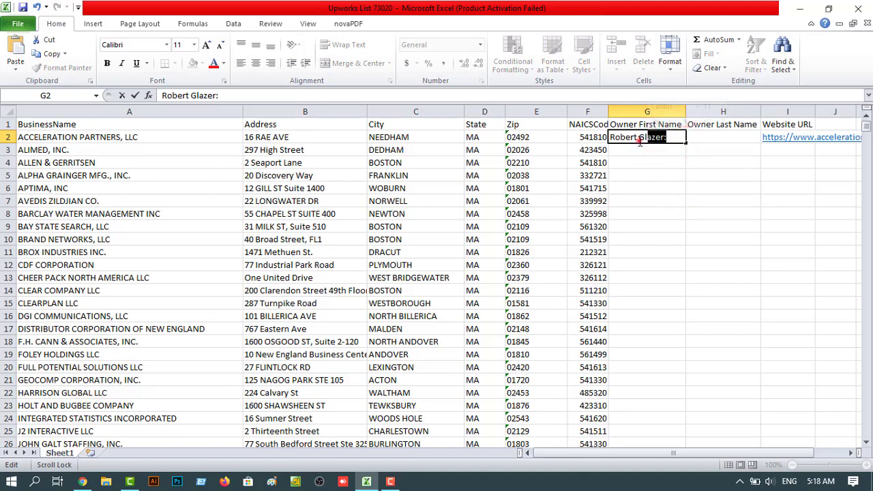
{"action": "left_click", "coordinate": [641, 139]}
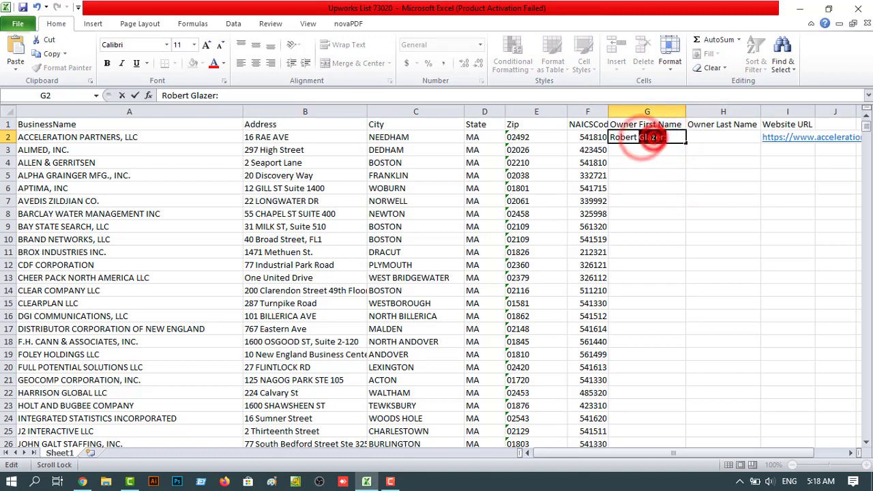
{"action": "double_click", "coordinate": [654, 139]}
{"action": "right_click", "coordinate": [654, 139]}
{"action": "left_click", "coordinate": [683, 145]}
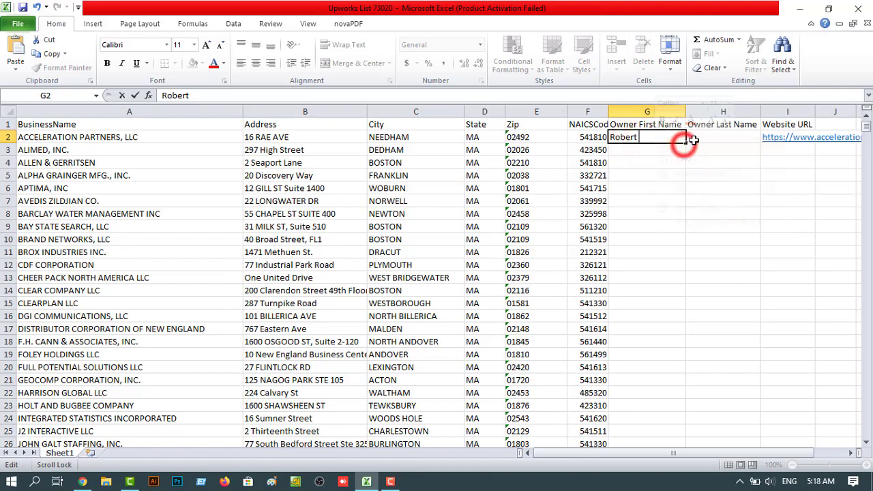
{"action": "double_click", "coordinate": [712, 138]}
{"action": "right_click", "coordinate": [712, 138]}
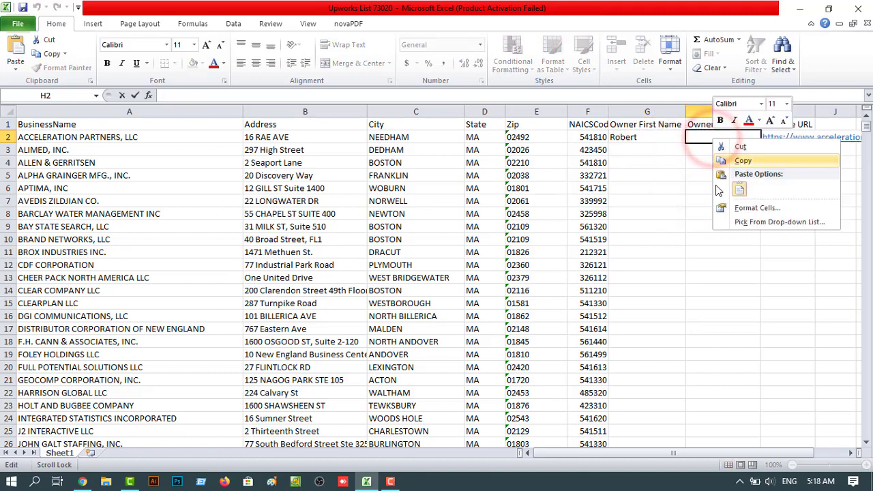
{"action": "left_click", "coordinate": [741, 189]}
{"action": "left_click", "coordinate": [739, 190]}
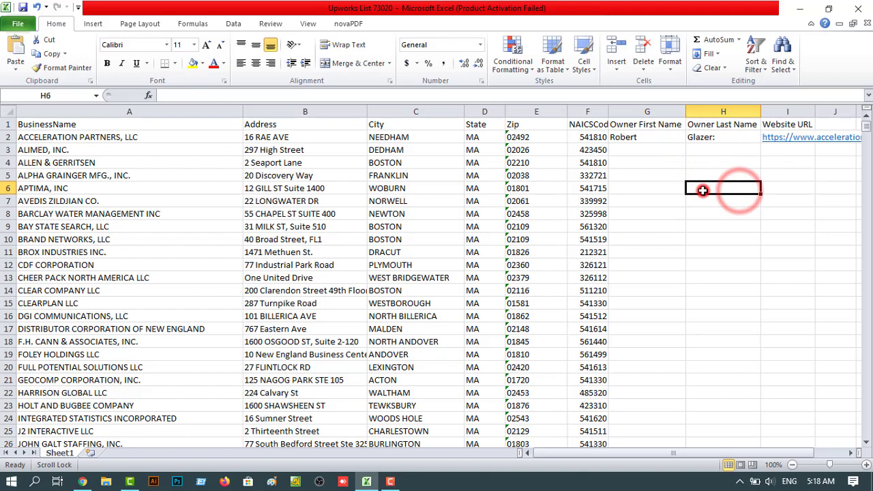
Look through the remaining businesses in the list and switch back to Chrome.
{"action": "left_click", "coordinate": [655, 162]}
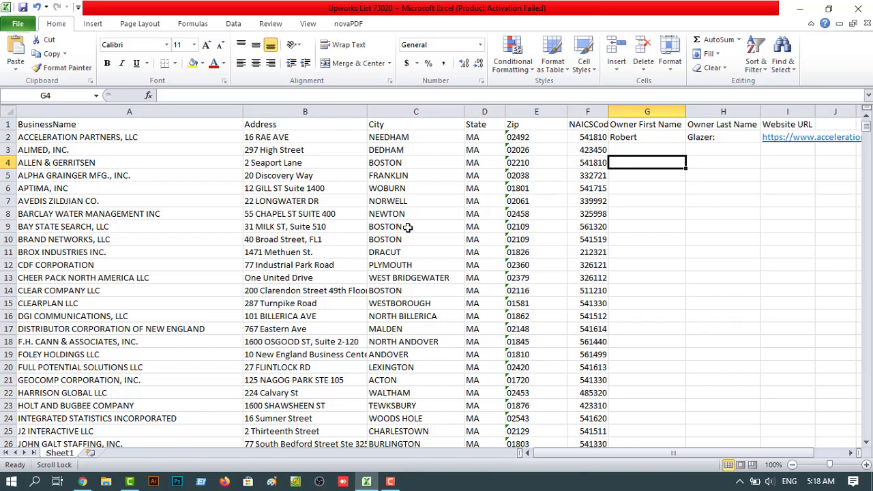
{"action": "scroll", "coordinate": [407, 227], "scroll_direction": "down", "scroll_amount": 20}
{"action": "scroll", "coordinate": [407, 227], "scroll_direction": "up", "scroll_amount": 2}
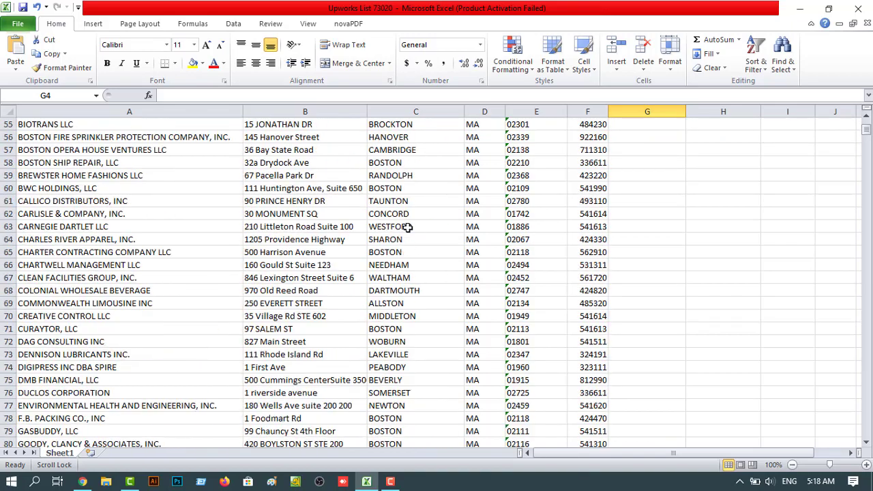
{"action": "scroll", "coordinate": [407, 227], "scroll_direction": "up", "scroll_amount": 12}
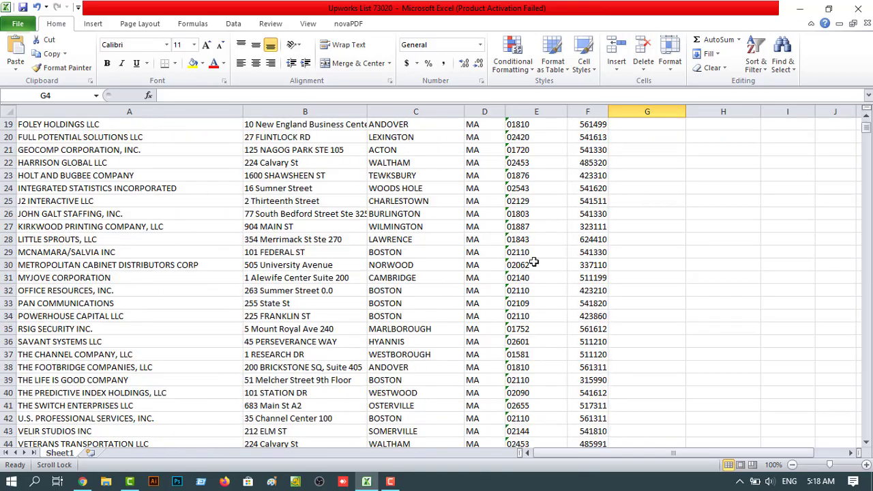
{"action": "left_click", "coordinate": [82, 482]}
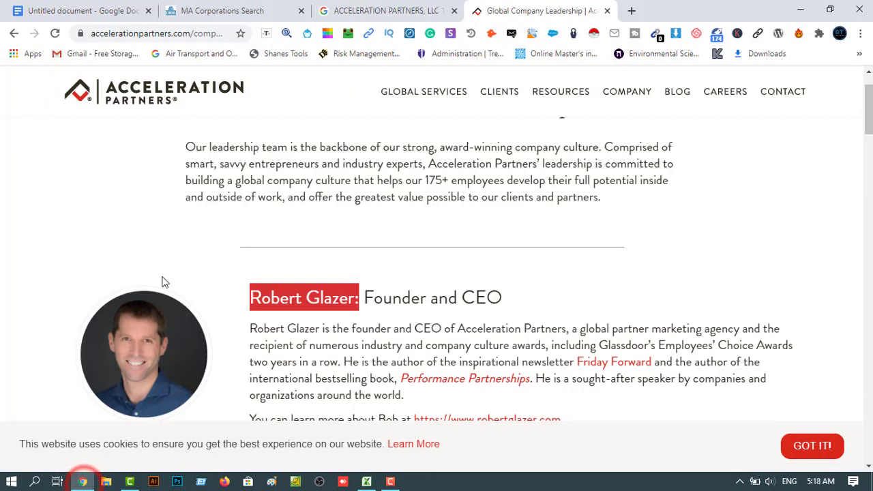
Switch to Excel and copy the business name and full address of METROPOLITAN CABINET DISTRIBUTORS CORP (A30:E30).
{"action": "left_click", "coordinate": [366, 481]}
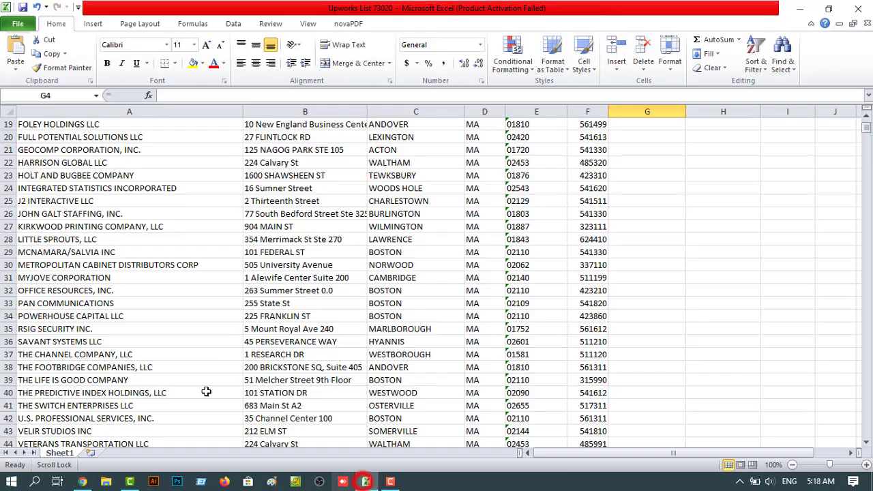
{"action": "left_click", "coordinate": [72, 268]}
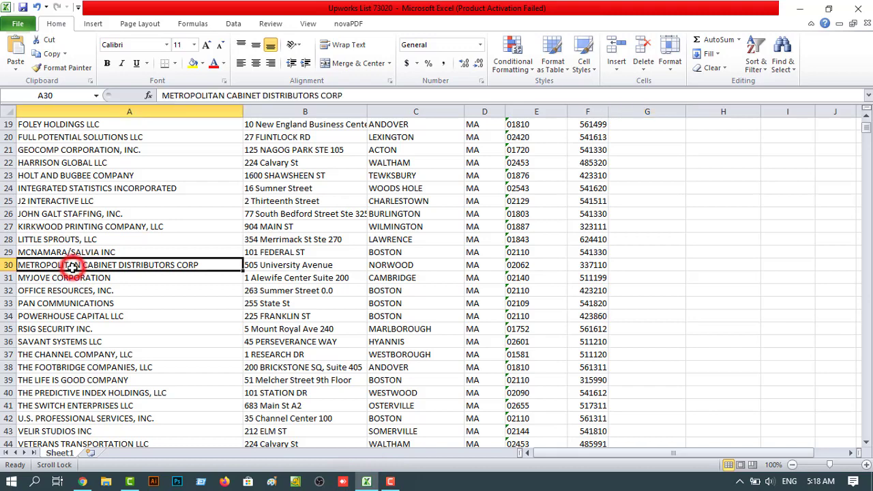
{"action": "right_click", "coordinate": [73, 270]}
{"action": "left_click_drag", "start_coordinate": [47, 265], "coordinate": [536, 266]}
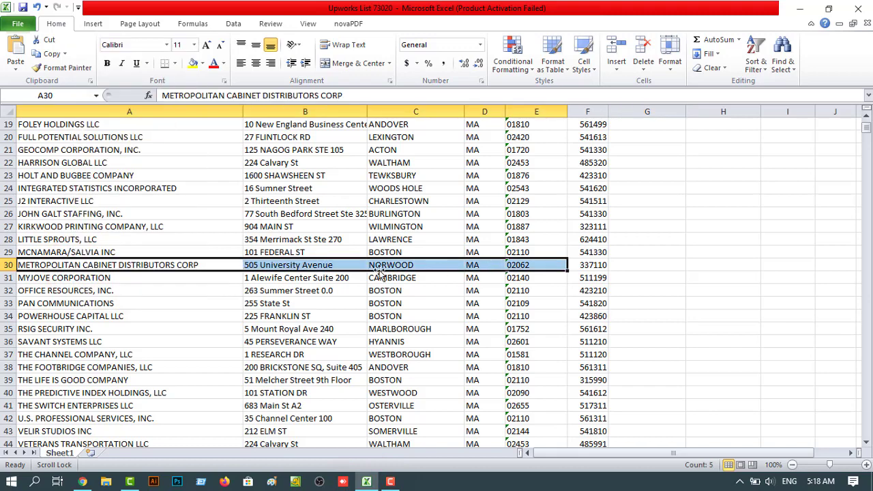
{"action": "right_click", "coordinate": [168, 266]}
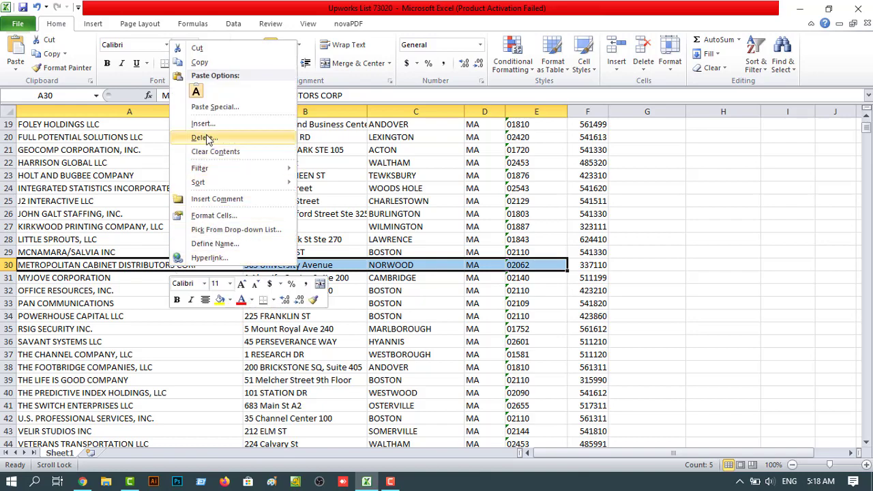
{"action": "left_click", "coordinate": [199, 62]}
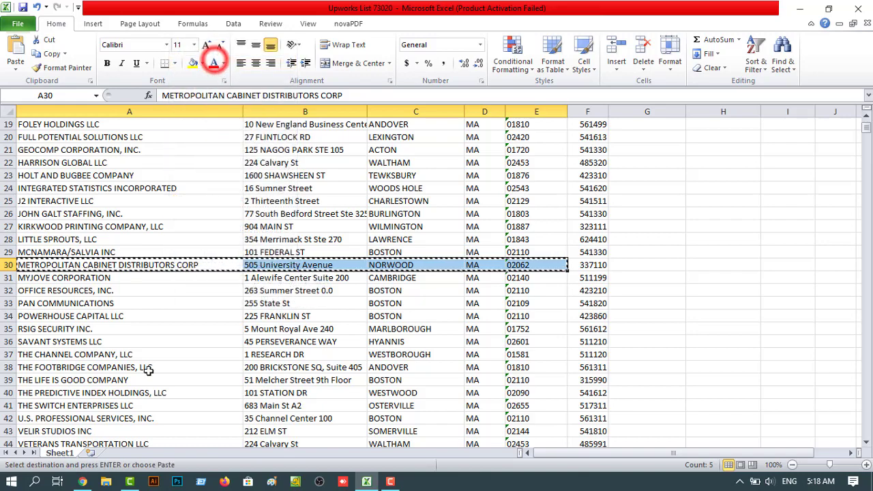
Close the previous company's Google results and website in Chrome, and run a Google search for the copied business name and address.
{"action": "left_click", "coordinate": [82, 482]}
{"action": "left_click", "coordinate": [455, 11]}
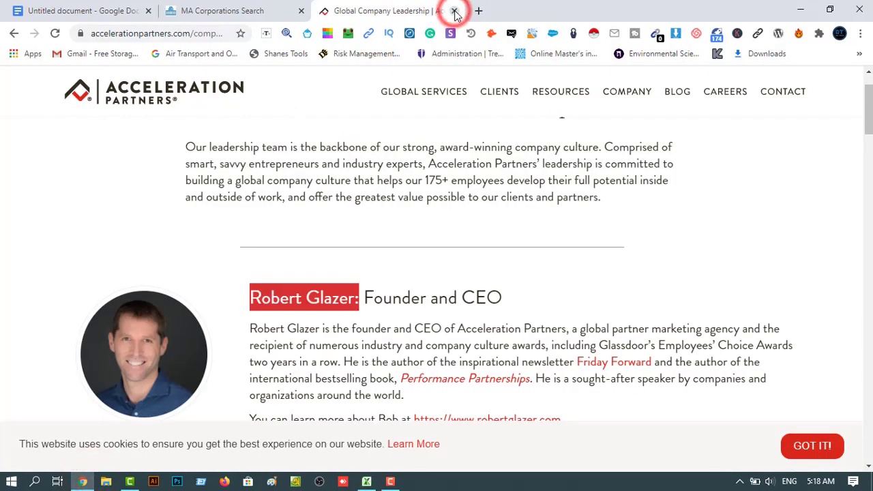
{"action": "left_click", "coordinate": [454, 11]}
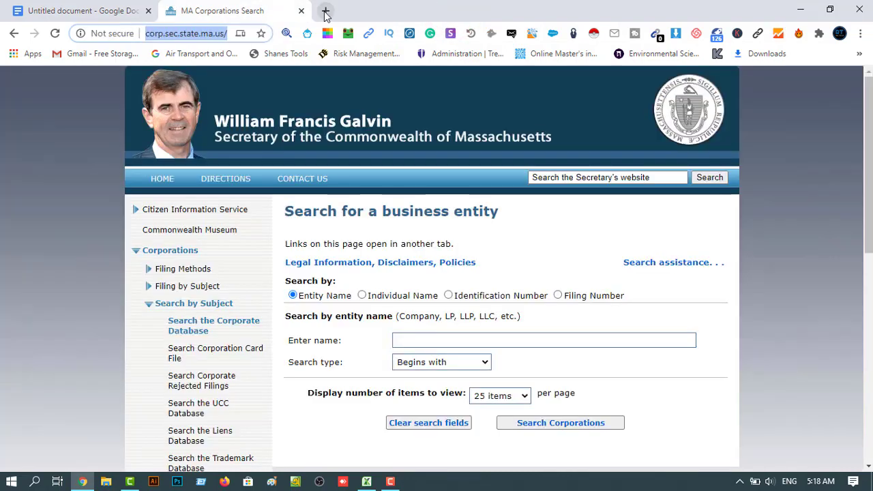
{"action": "left_click", "coordinate": [325, 11]}
{"action": "right_click", "coordinate": [115, 32]}
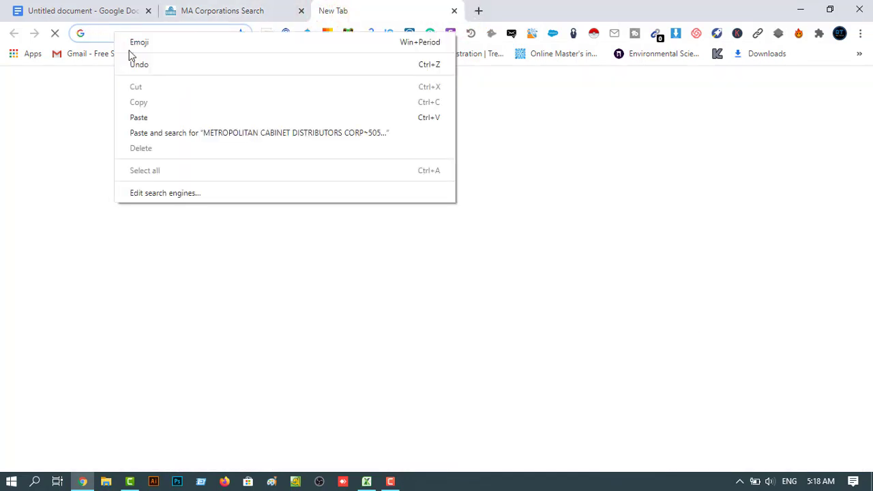
{"action": "left_click", "coordinate": [140, 117]}
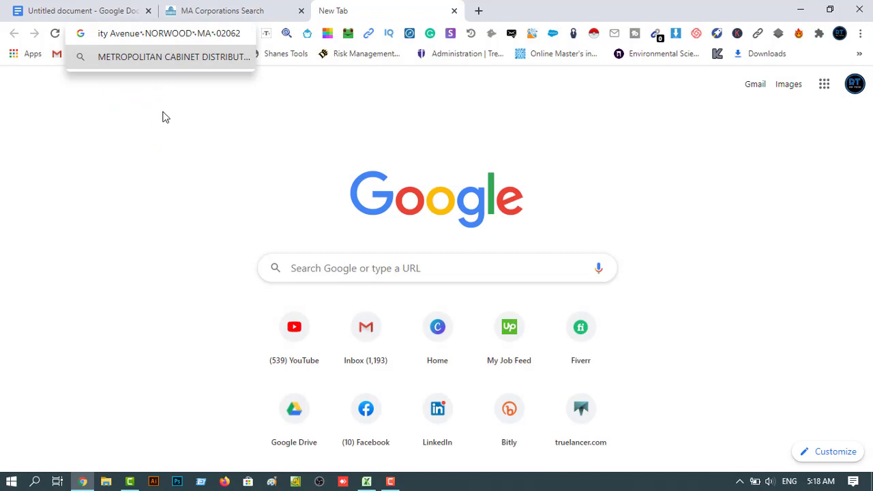
{"action": "key", "text": "Return"}
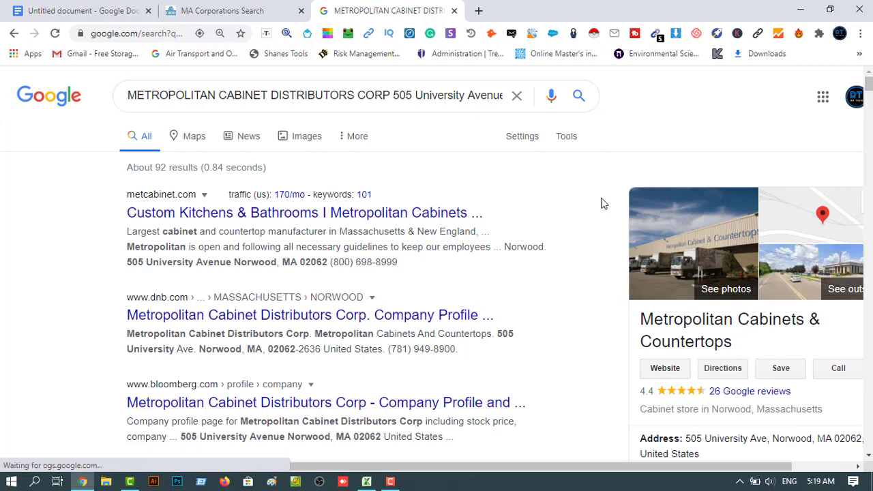
Open the Metropolitan Cabinets & Countertops website from its Google business listing and copy the site's address.
{"action": "left_click", "coordinate": [666, 369]}
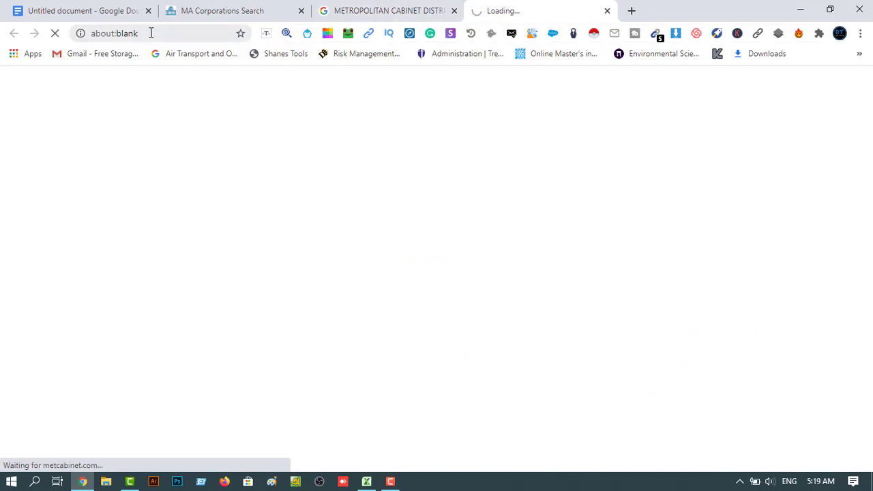
{"action": "left_click", "coordinate": [147, 32]}
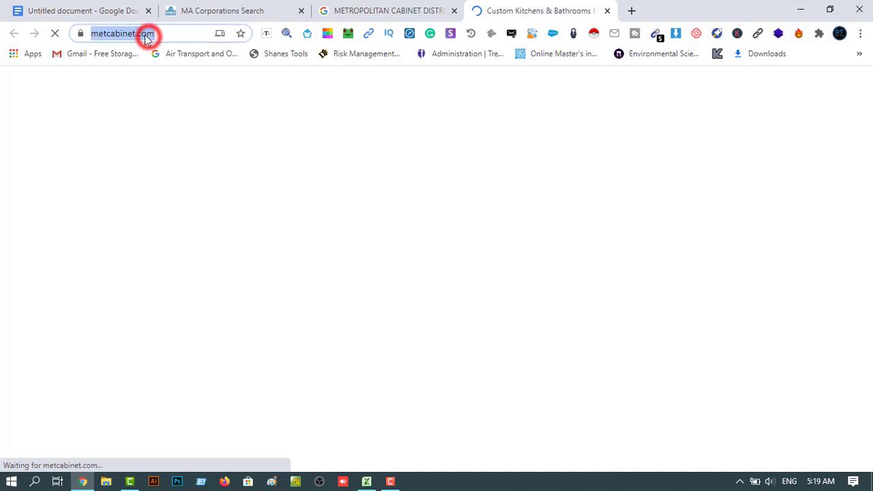
{"action": "right_click", "coordinate": [115, 33]}
{"action": "left_click", "coordinate": [148, 119]}
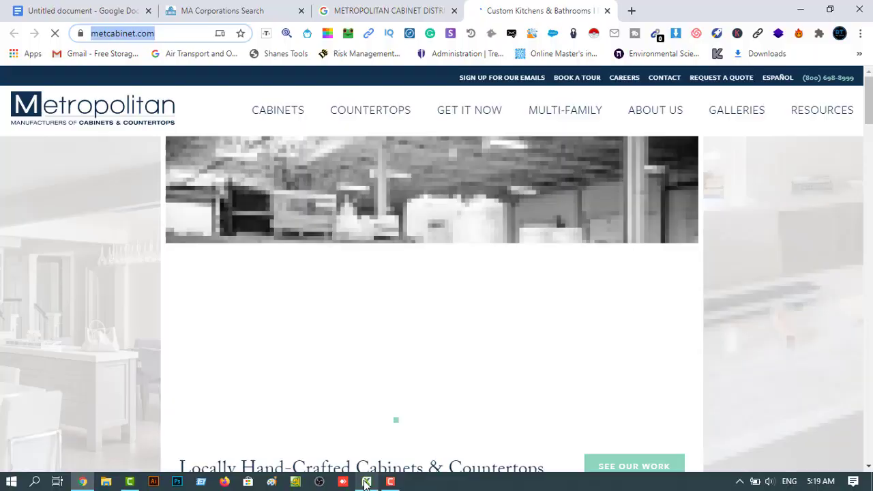
{"action": "left_click", "coordinate": [366, 481]}
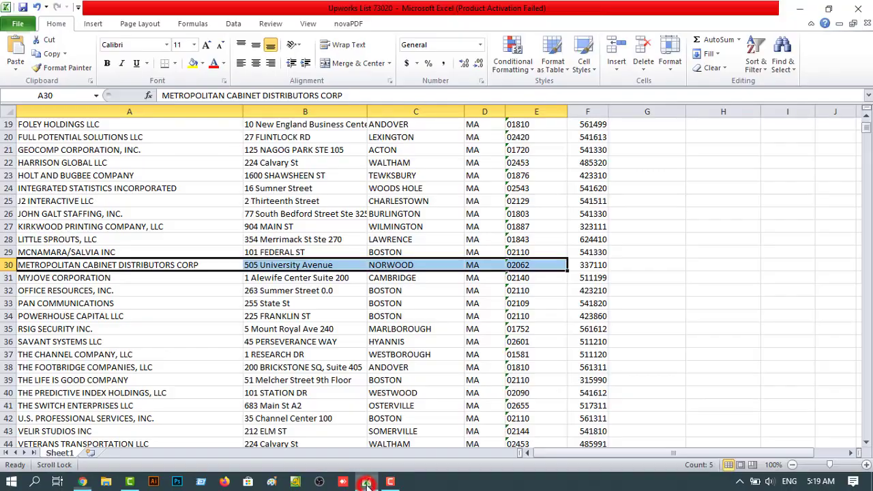
{"action": "left_click", "coordinate": [720, 266]}
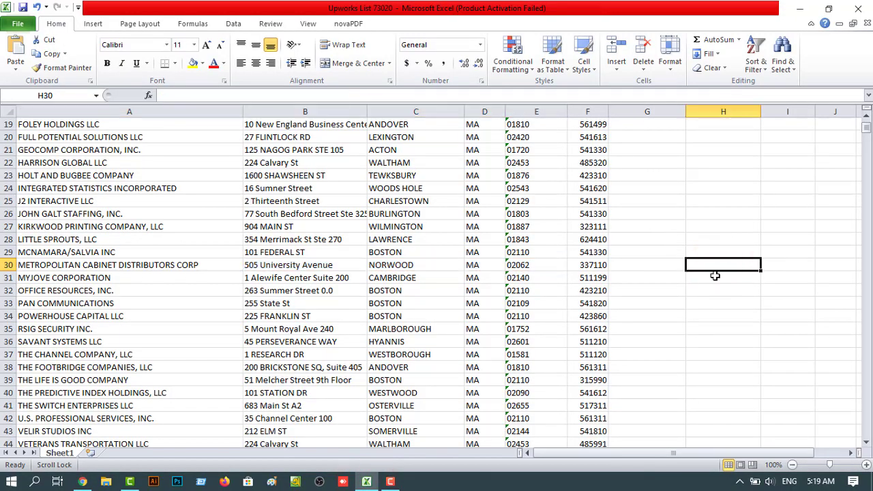
{"action": "left_click", "coordinate": [783, 266]}
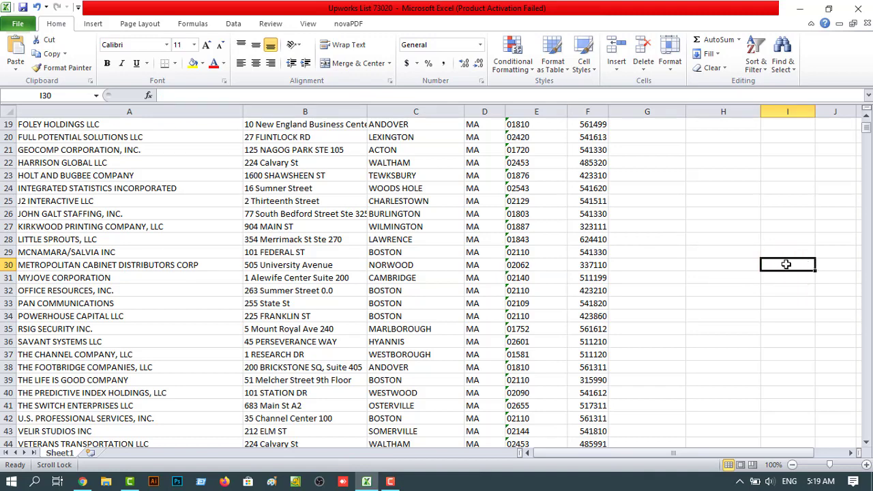
{"action": "double_click", "coordinate": [786, 264]}
{"action": "right_click", "coordinate": [786, 264]}
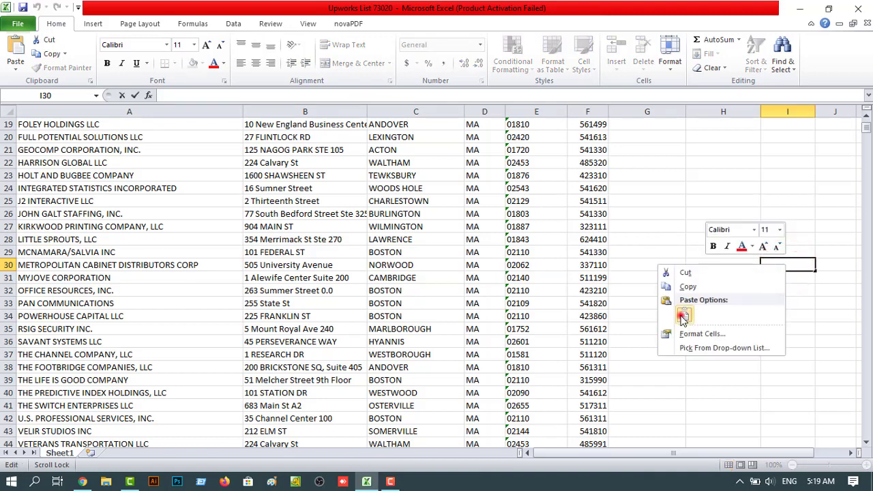
{"action": "left_click", "coordinate": [684, 318]}
{"action": "left_click", "coordinate": [723, 303]}
{"action": "left_click", "coordinate": [709, 266]}
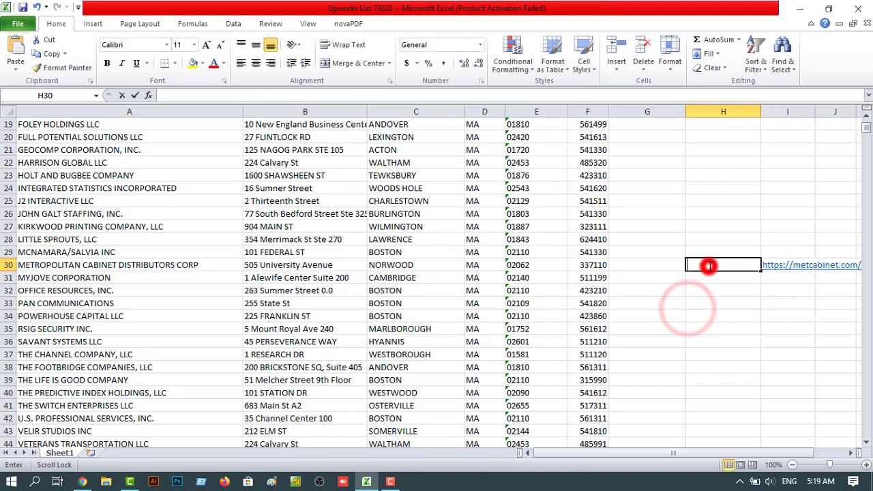
{"action": "left_click", "coordinate": [658, 269]}
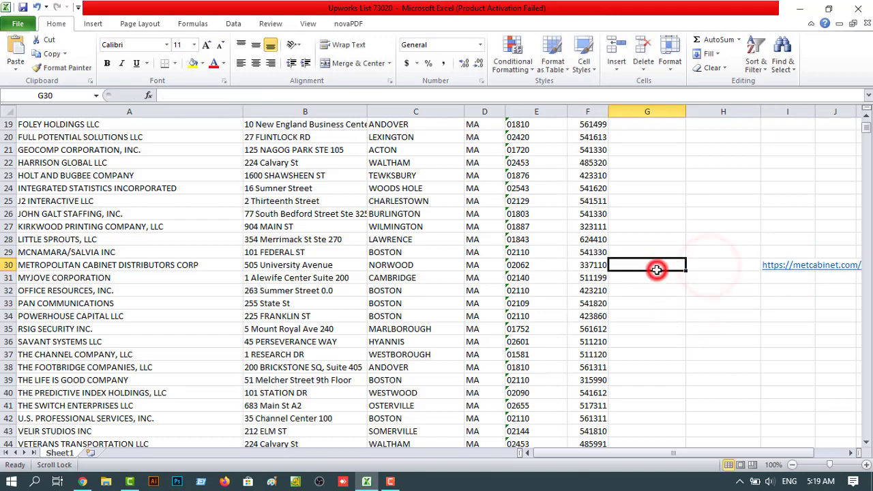
Return to the Metropolitan website in Chrome and open its Our Team page.
{"action": "left_click", "coordinate": [82, 481]}
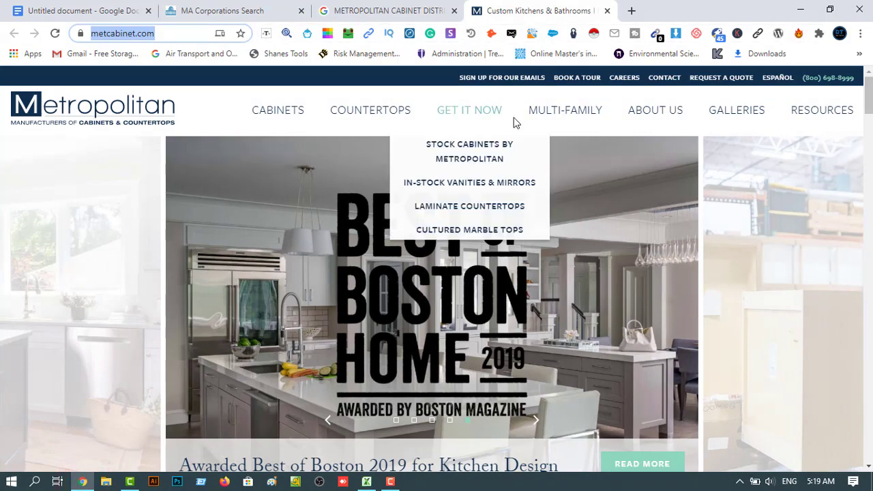
{"action": "mouse_move", "coordinate": [645, 119]}
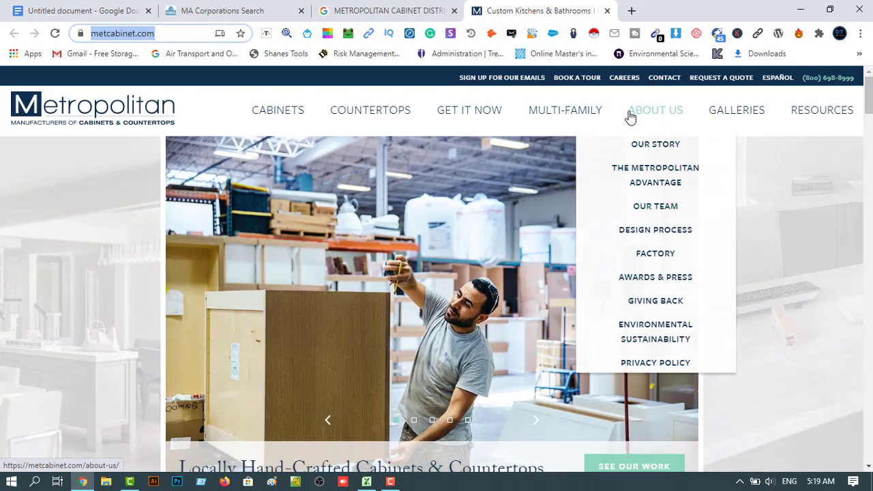
{"action": "left_click", "coordinate": [655, 206]}
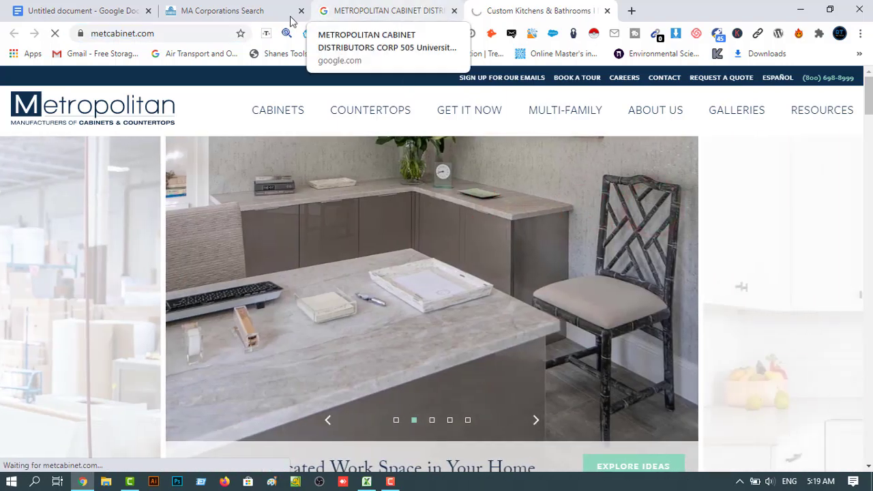
View the MA Corporations Search page, close it along with the Google results, and return to the Our Team page.
{"action": "left_click", "coordinate": [230, 10]}
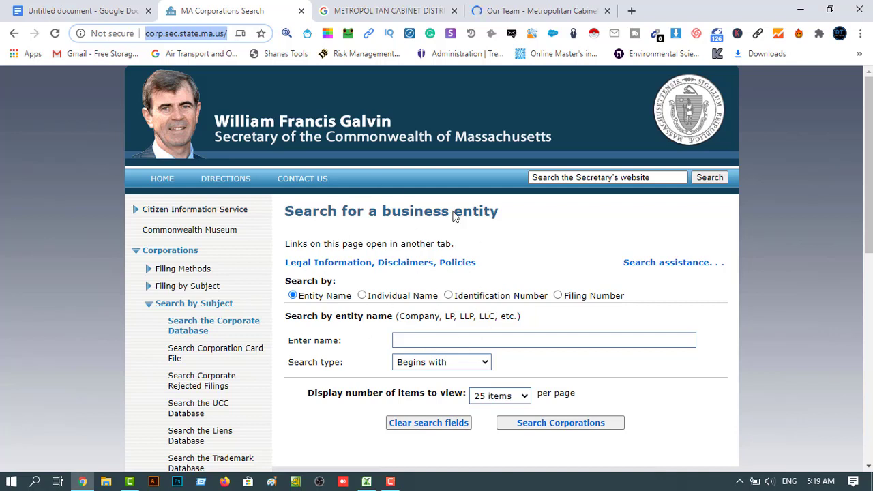
{"action": "scroll", "coordinate": [380, 341], "scroll_direction": "down", "scroll_amount": 2}
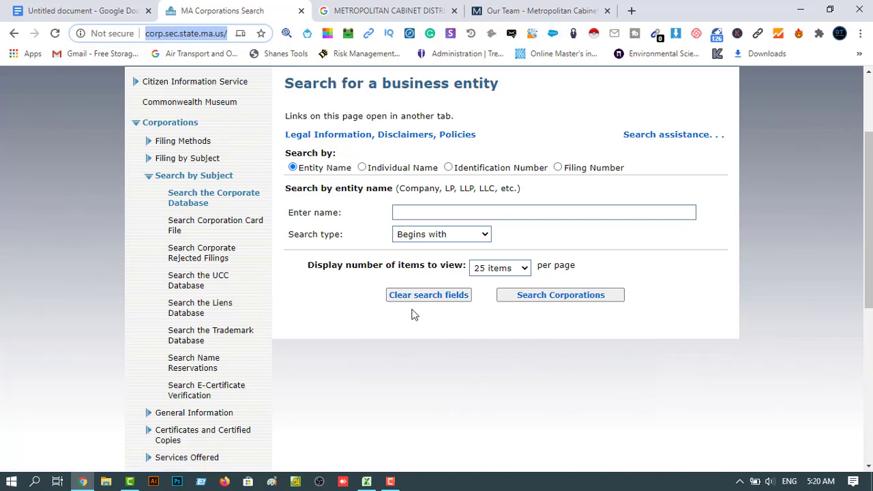
{"action": "left_click", "coordinate": [300, 11]}
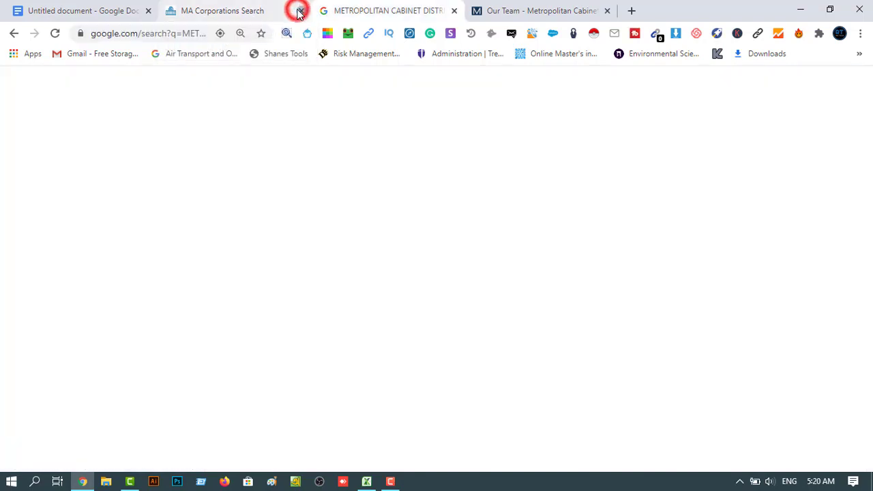
{"action": "left_click", "coordinate": [391, 8]}
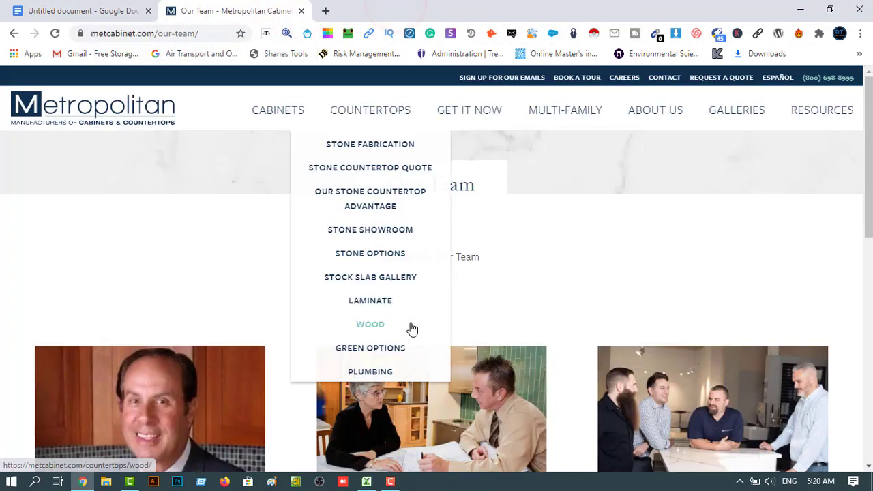
Open the Meet The Family page from the Next Generation section and find the President & Founder entry.
{"action": "scroll", "coordinate": [411, 327], "scroll_direction": "down", "scroll_amount": 3}
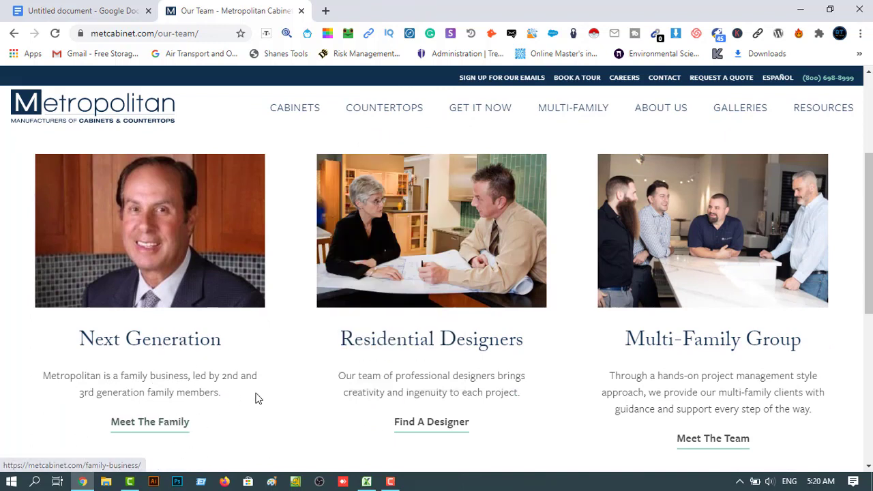
{"action": "scroll", "coordinate": [509, 435], "scroll_direction": "down", "scroll_amount": 2}
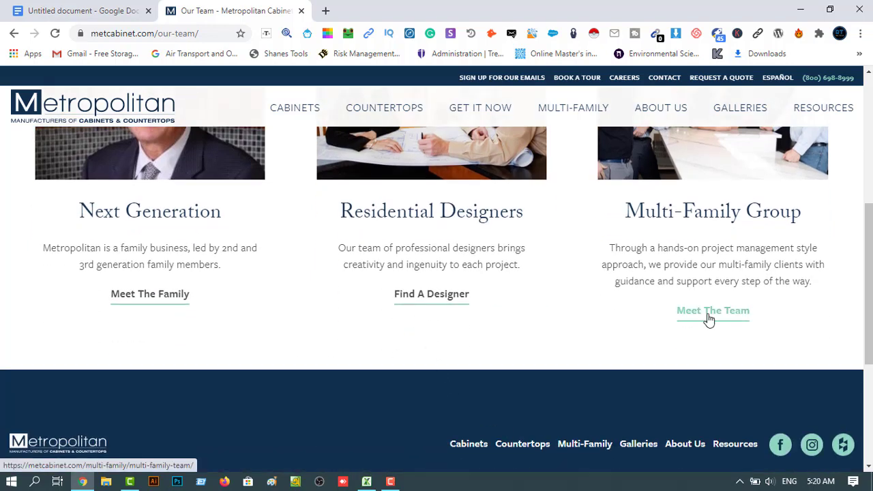
{"action": "scroll", "coordinate": [666, 357], "scroll_direction": "up", "scroll_amount": 1}
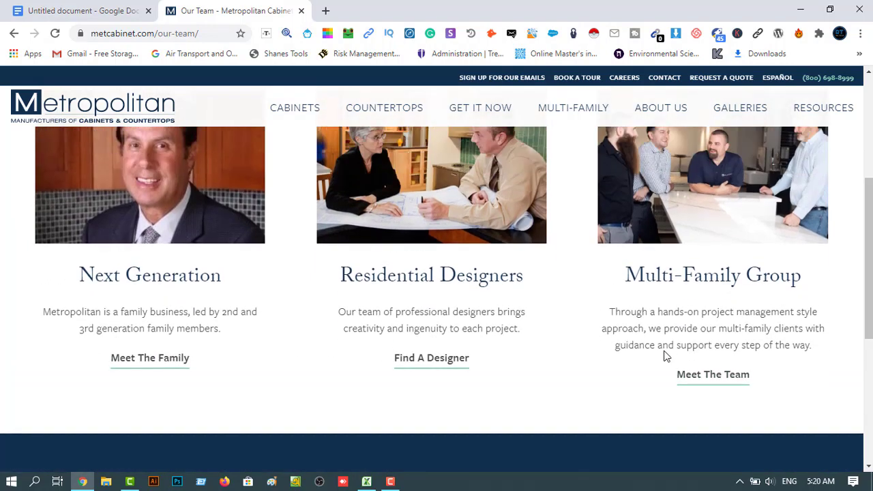
{"action": "left_click", "coordinate": [127, 360]}
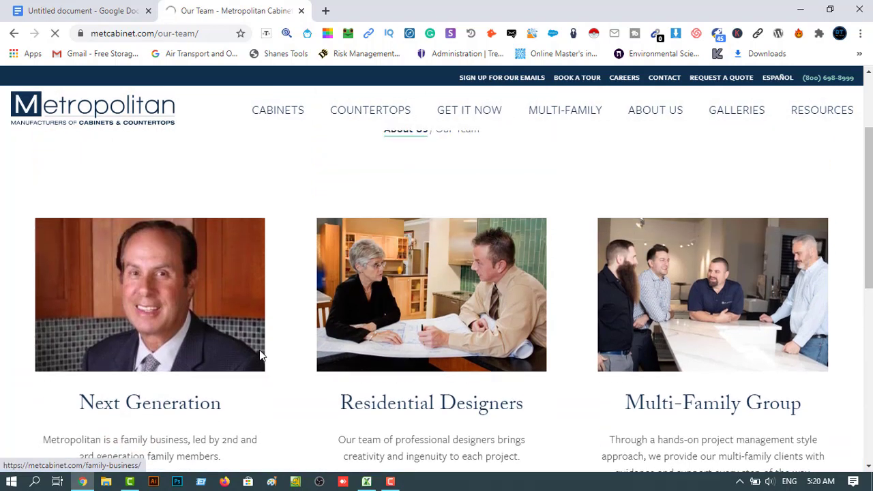
{"action": "left_click", "coordinate": [259, 350]}
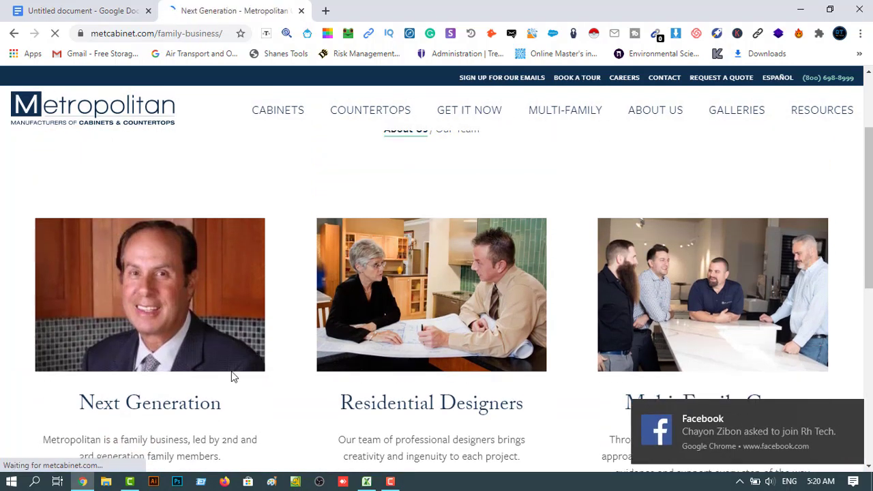
{"action": "scroll", "coordinate": [237, 338], "scroll_direction": "down", "scroll_amount": 6}
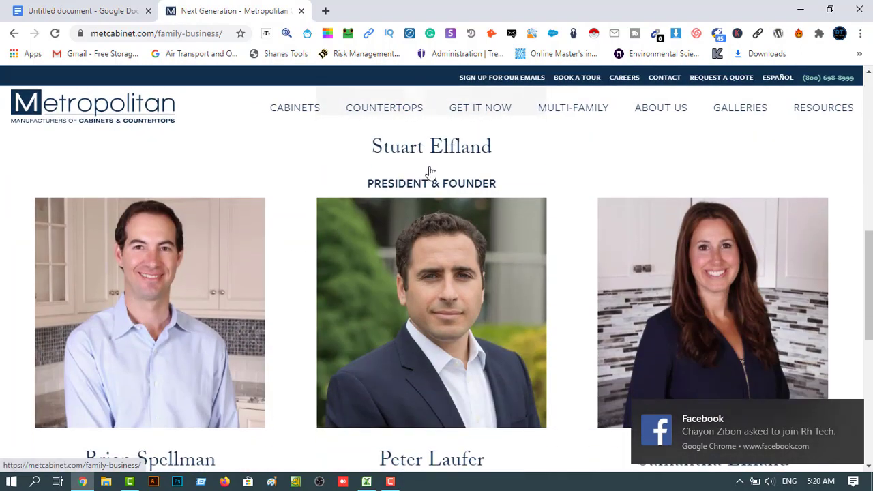
Try to select the President & Founder's name on the Next Generation page.
{"action": "scroll", "coordinate": [407, 227], "scroll_direction": "up", "scroll_amount": 1}
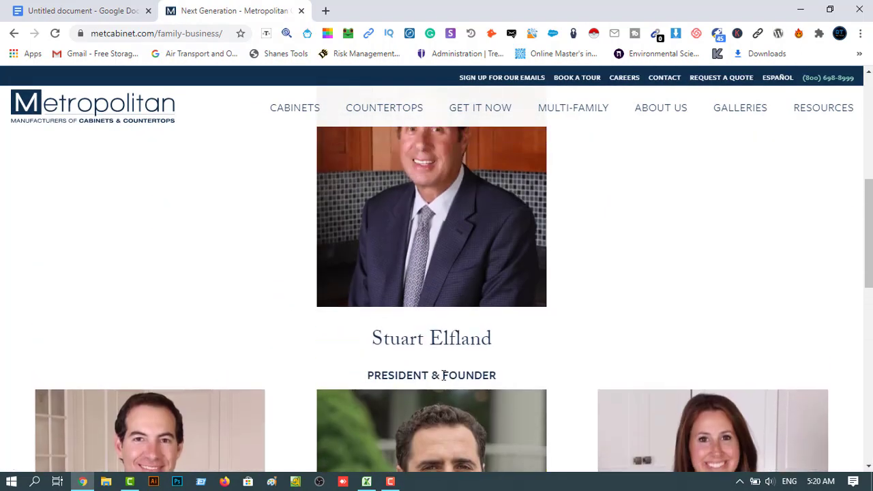
{"action": "left_click", "coordinate": [504, 348]}
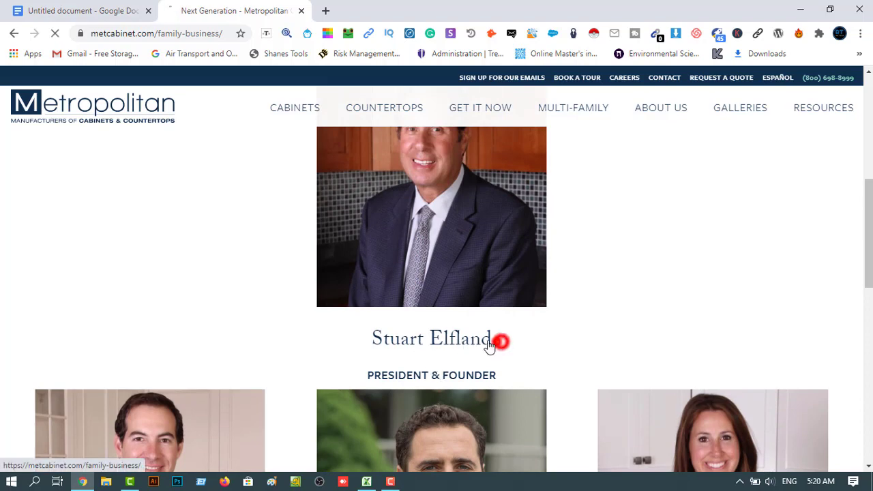
{"action": "left_click", "coordinate": [406, 335]}
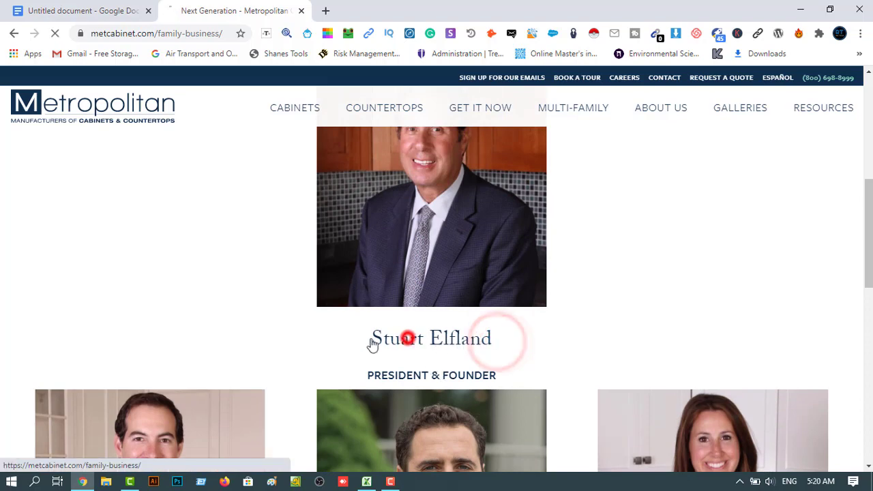
{"action": "right_click", "coordinate": [435, 337]}
{"action": "left_click", "coordinate": [465, 277]}
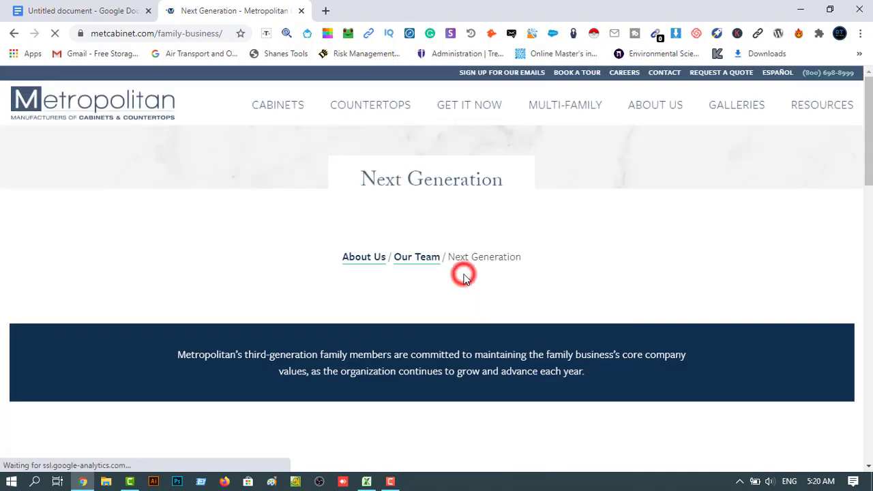
Find the President & Founder entry on the Next Generation page and copy the link text of the founder's name.
{"action": "scroll", "coordinate": [425, 372], "scroll_direction": "down", "scroll_amount": 3}
{"action": "scroll", "coordinate": [440, 415], "scroll_direction": "down", "scroll_amount": 4}
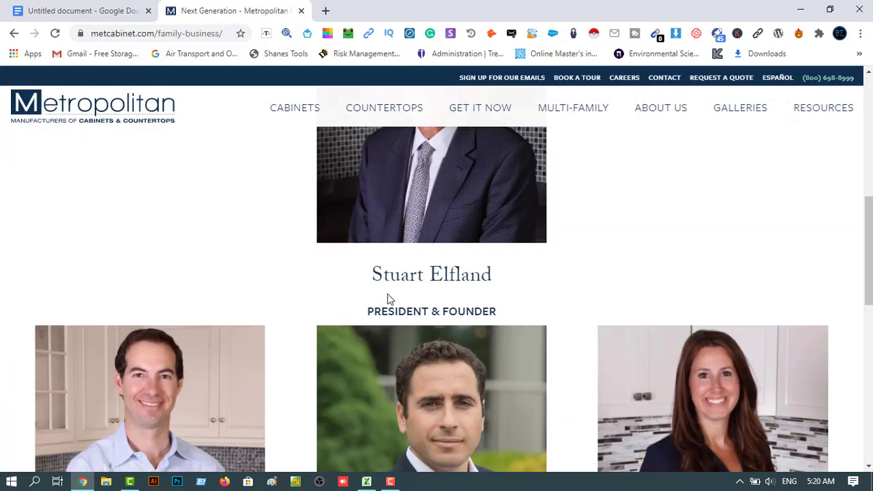
{"action": "right_click", "coordinate": [404, 275]}
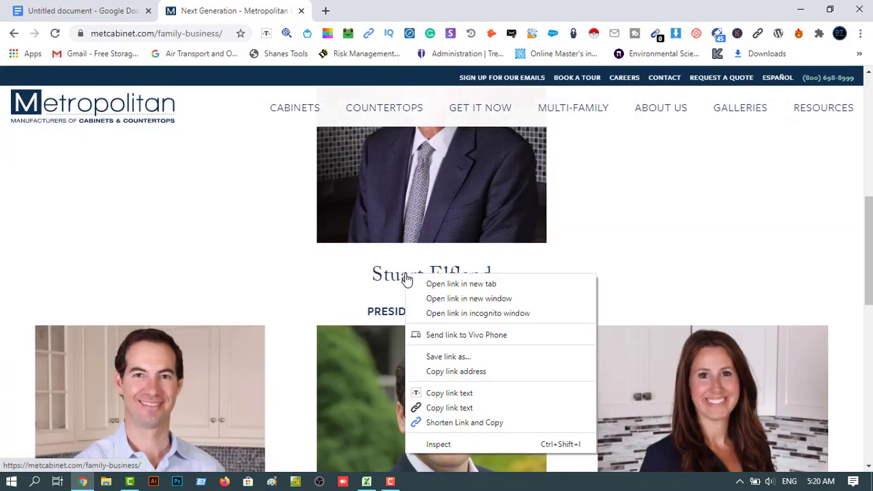
{"action": "left_click", "coordinate": [450, 397]}
Switch to the Excel list and paste the founder's full name into cell G30 of the Metropolitan Cabinet Distributors row.
{"action": "left_click", "coordinate": [367, 481]}
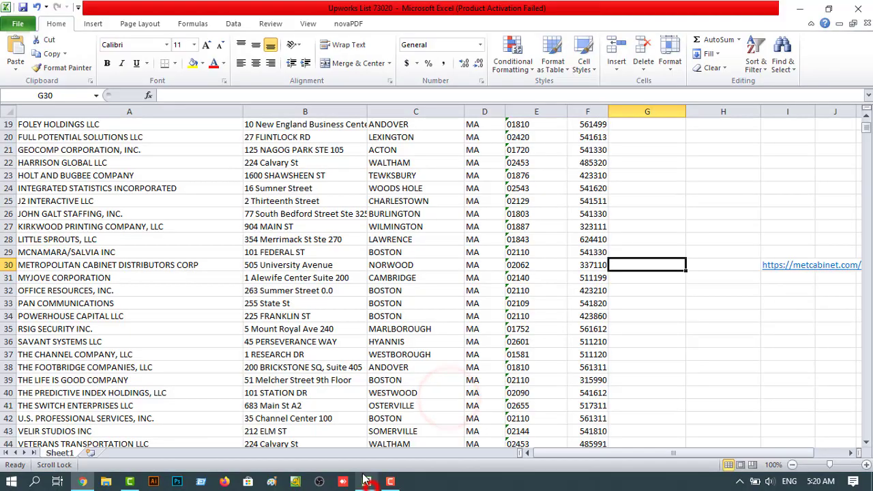
{"action": "double_click", "coordinate": [637, 267]}
{"action": "right_click", "coordinate": [641, 270]}
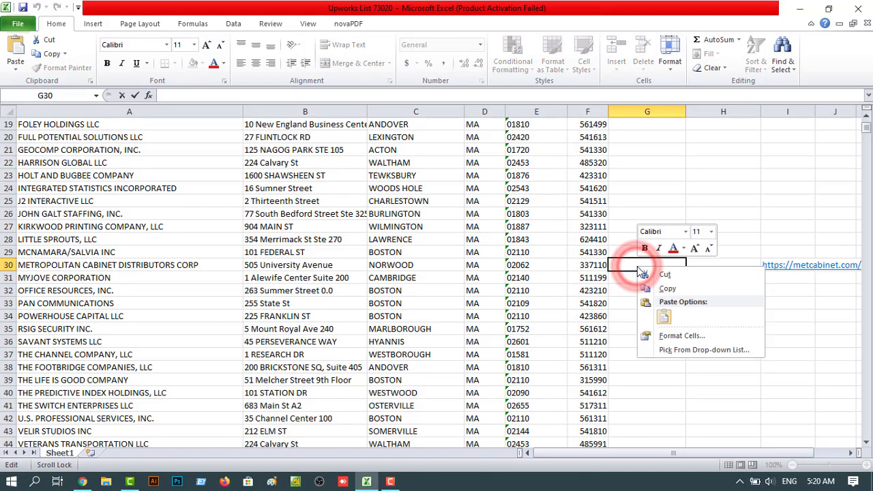
{"action": "left_click", "coordinate": [664, 316]}
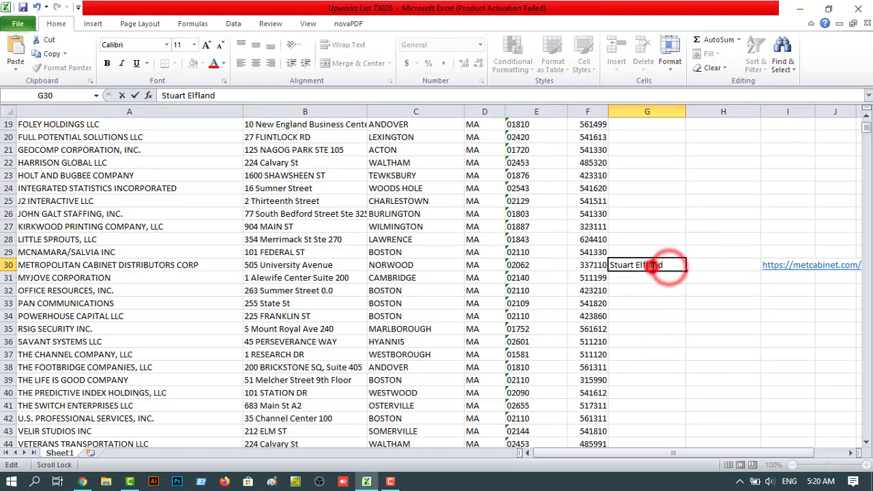
Cut the surname out of cell G30, paste it into the last name cell H30, and select cell G31.
{"action": "double_click", "coordinate": [652, 265]}
{"action": "right_click", "coordinate": [666, 270]}
{"action": "left_click", "coordinate": [681, 276]}
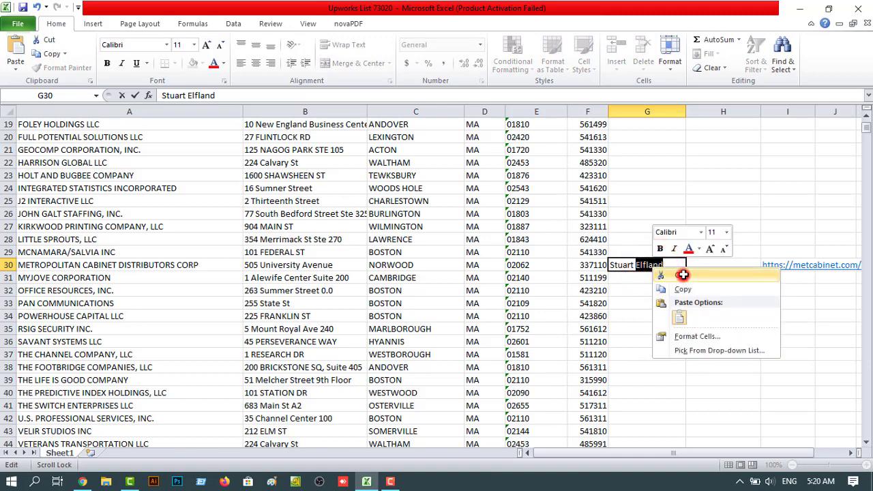
{"action": "left_click", "coordinate": [713, 266]}
{"action": "right_click", "coordinate": [714, 269]}
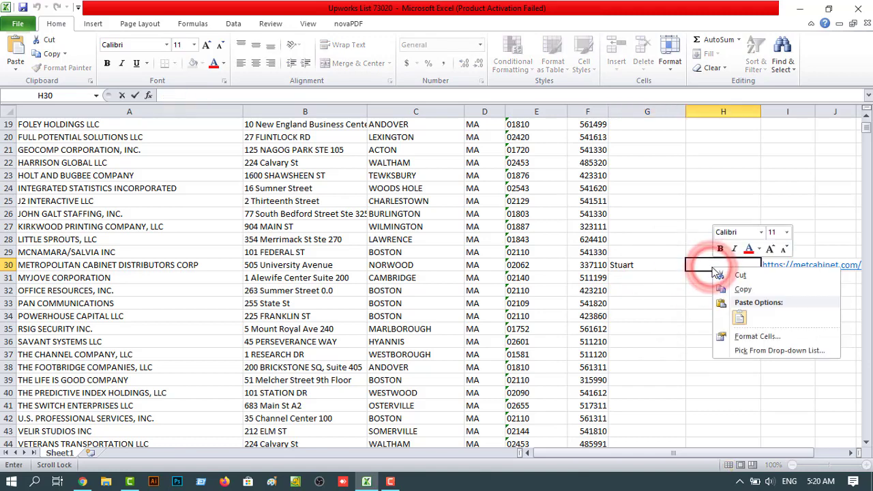
{"action": "left_click", "coordinate": [740, 316]}
{"action": "left_click", "coordinate": [723, 303]}
{"action": "left_click", "coordinate": [647, 278]}
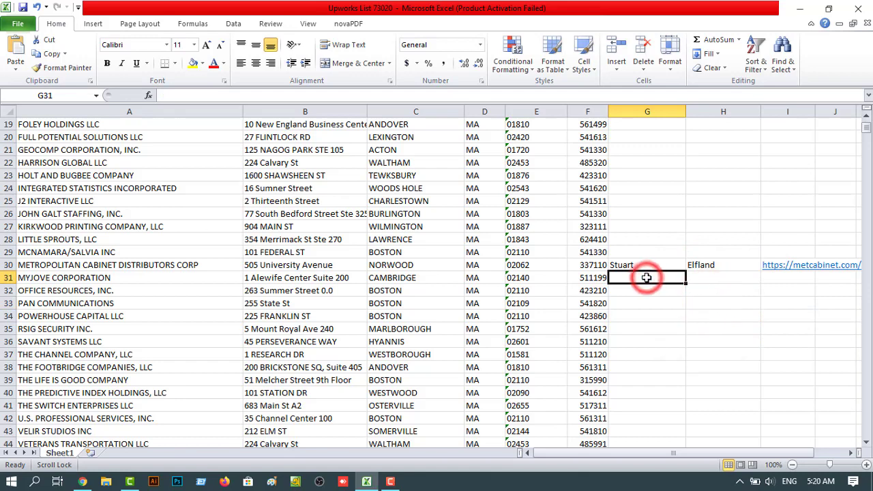